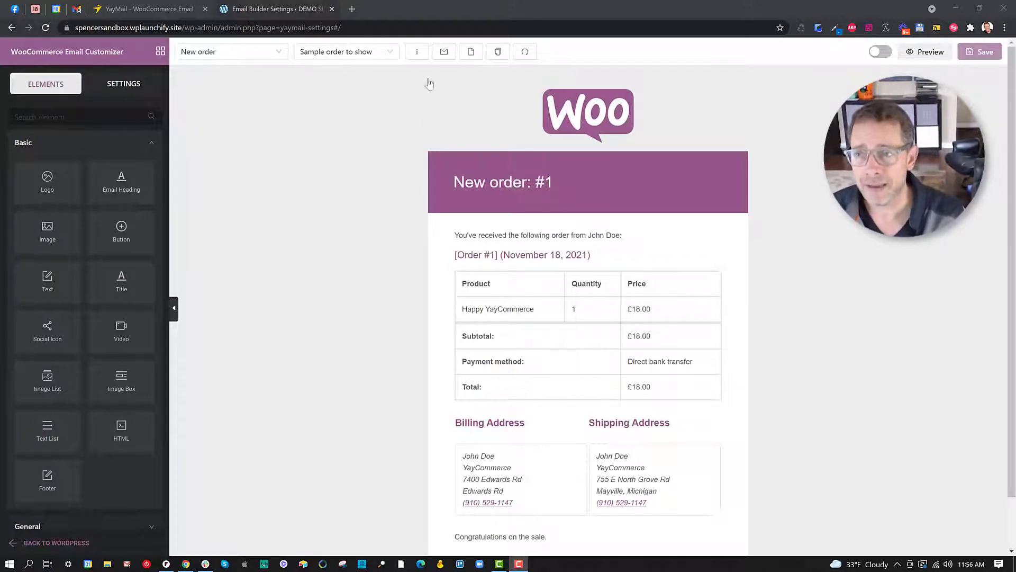
pyautogui.click(170, 8)
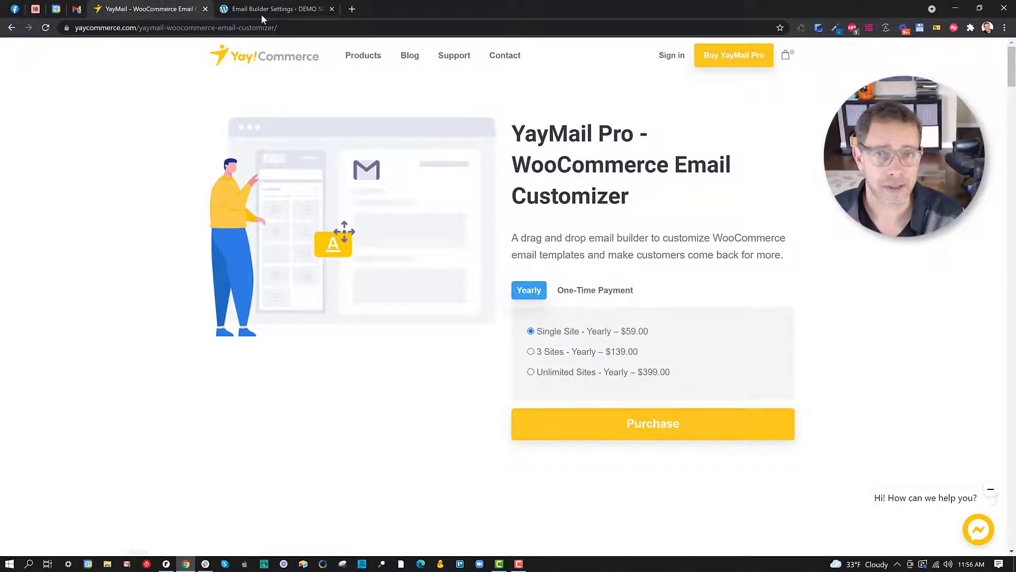
pyautogui.click(248, 11)
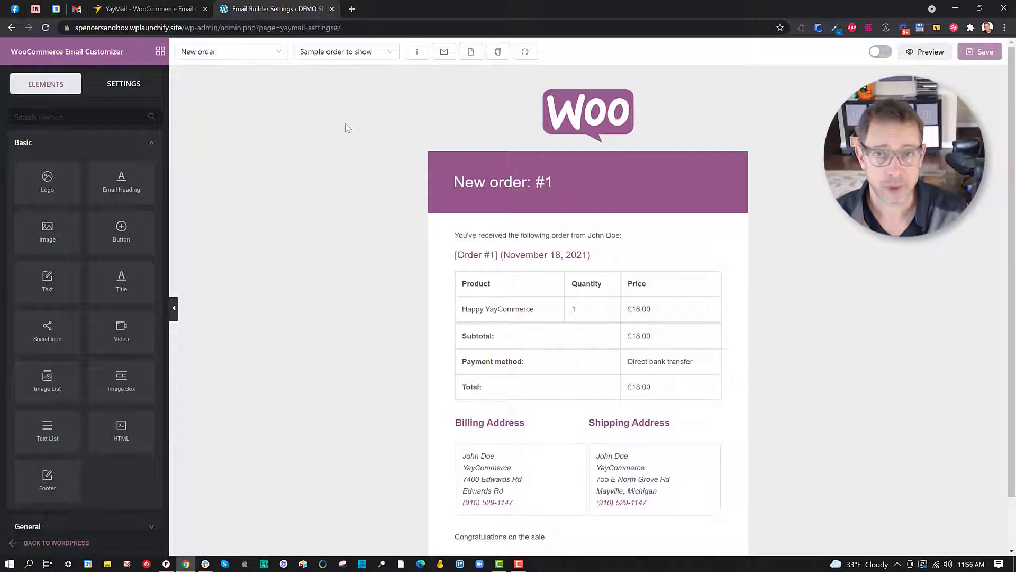
# - Load the New account email template for editing
pyautogui.click(235, 54)
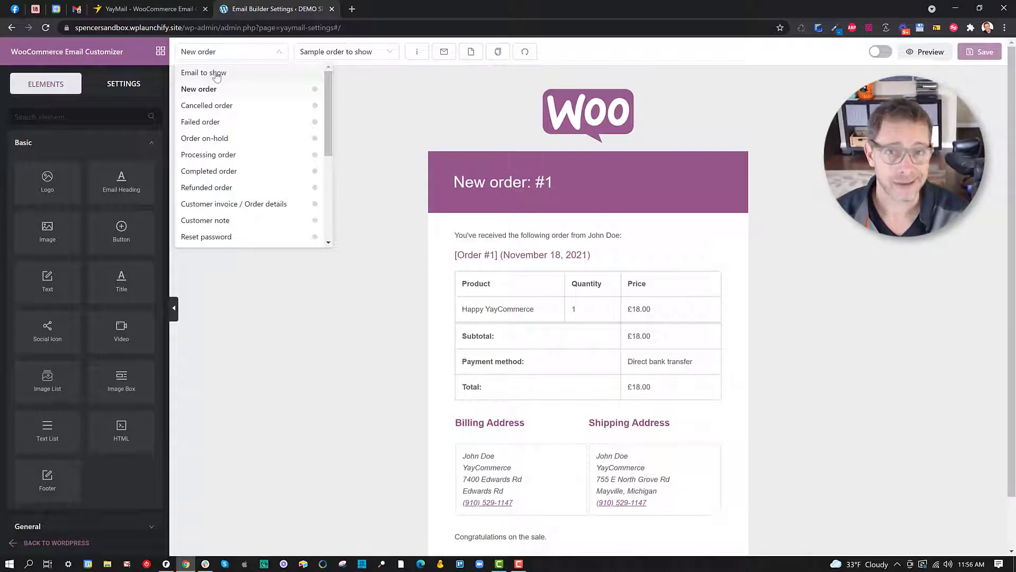
pyautogui.moveTo(329, 84); pyautogui.dragTo(325, 183)
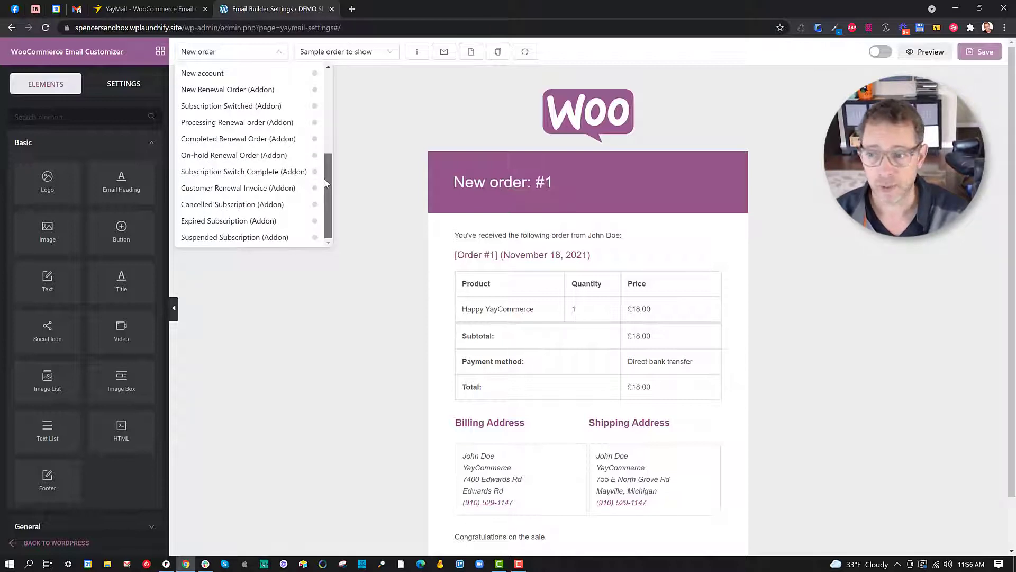
pyautogui.moveTo(325, 182); pyautogui.dragTo(328, 130)
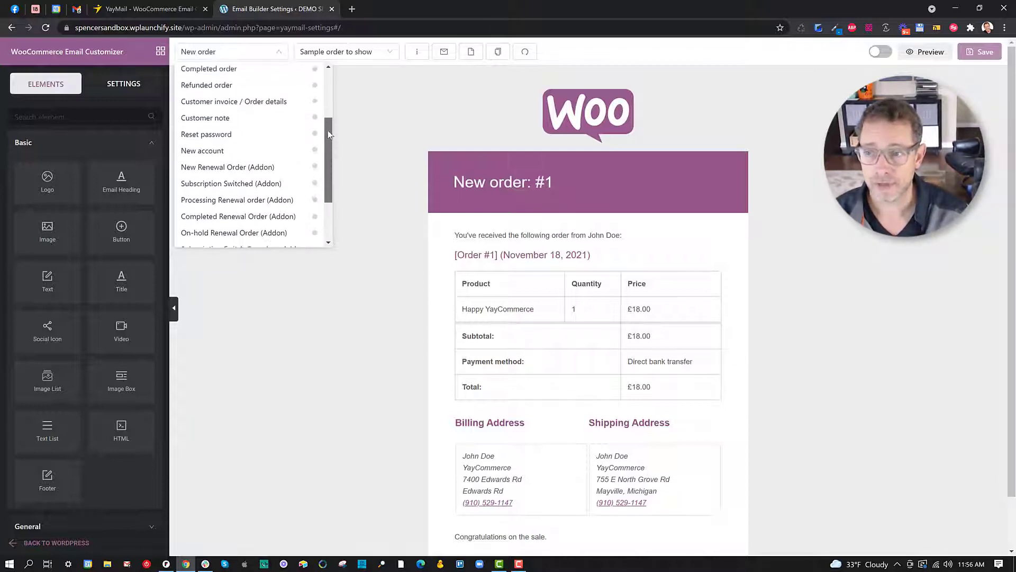
pyautogui.click(221, 154)
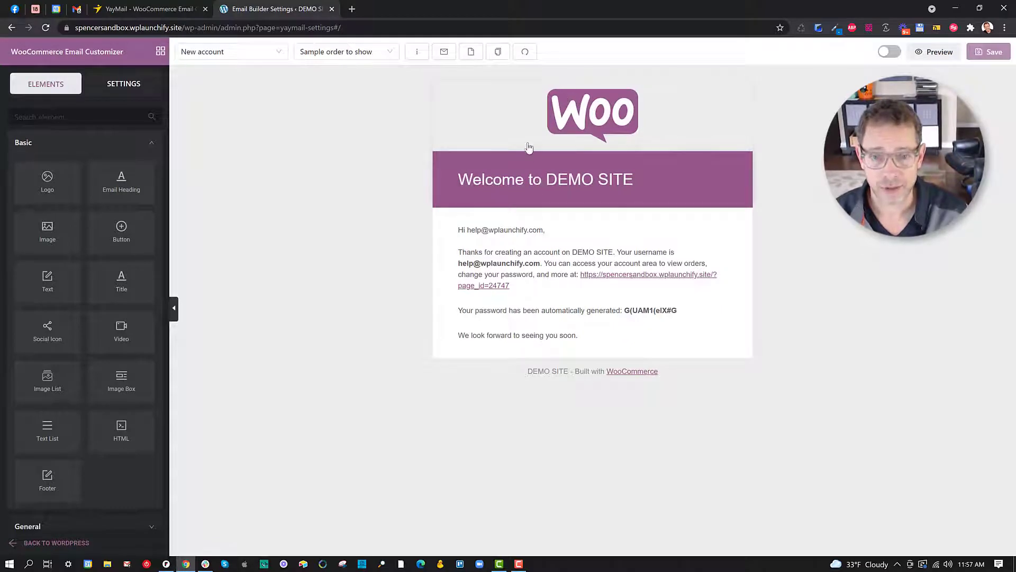
# - Replace the email's logo with the green four-leaf image from the media library and set its width to 117 px
pyautogui.click(532, 131)
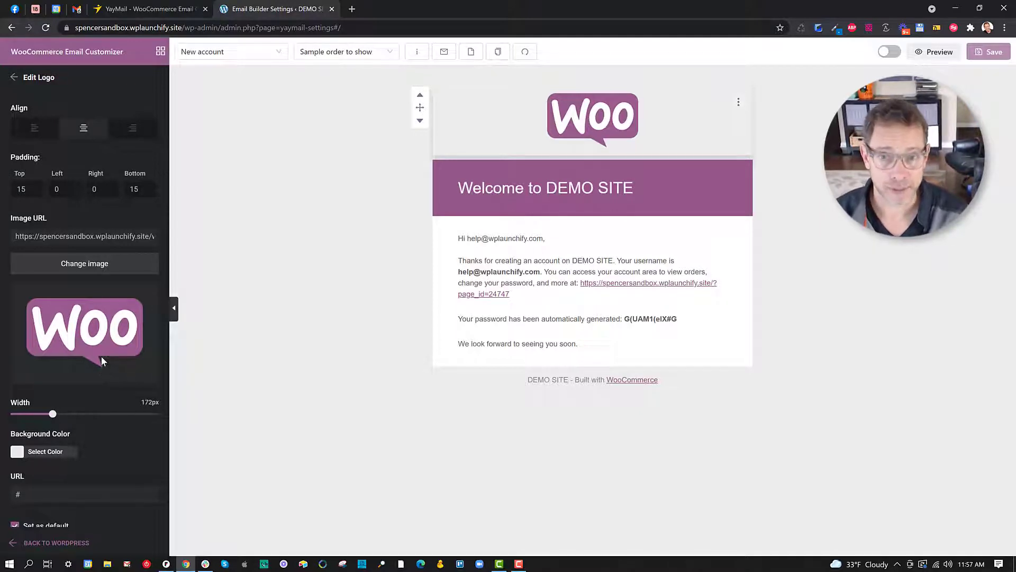
pyautogui.click(78, 266)
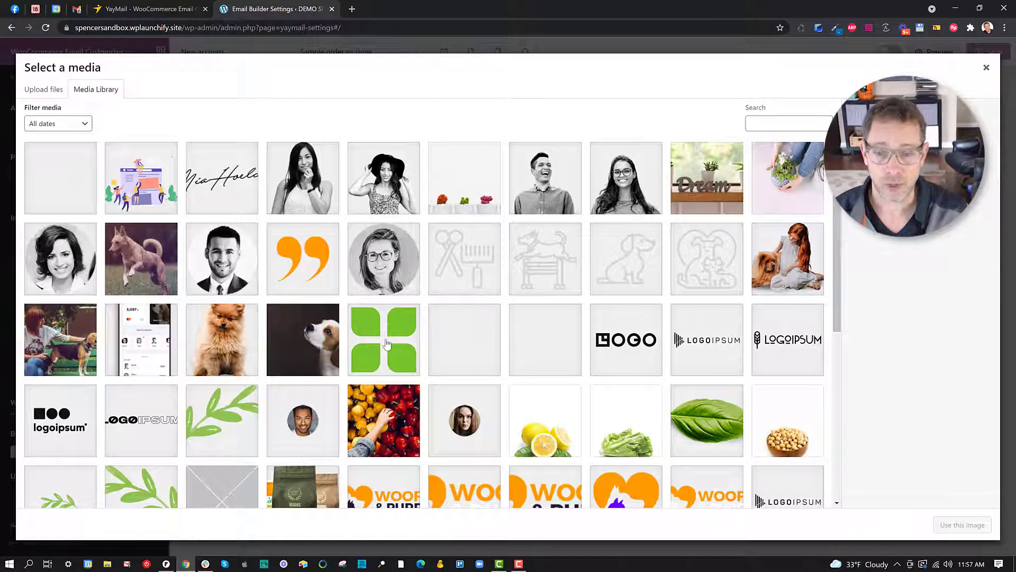
pyautogui.click(387, 345)
pyautogui.click(968, 525)
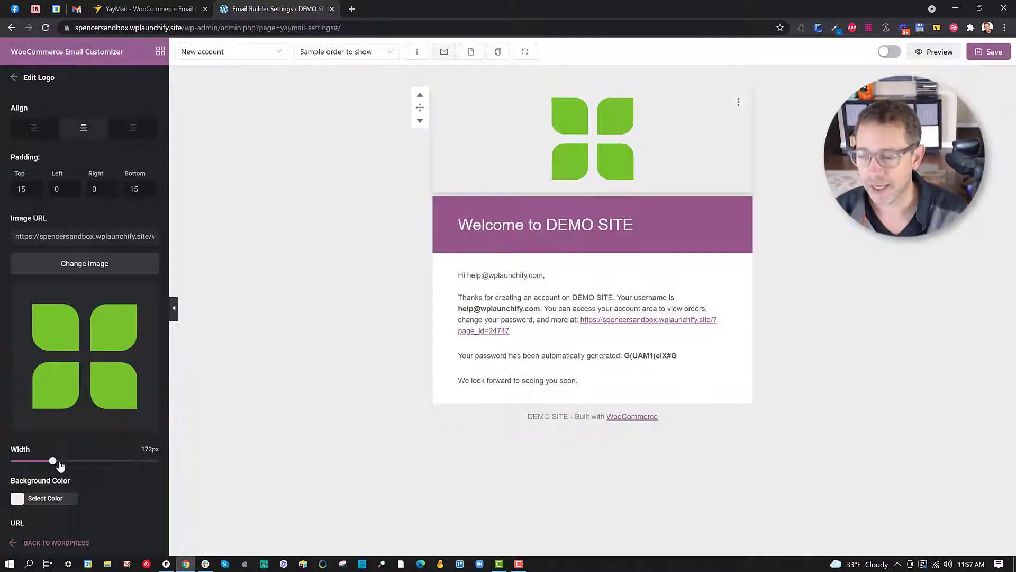
pyautogui.moveTo(60, 465); pyautogui.dragTo(39, 461)
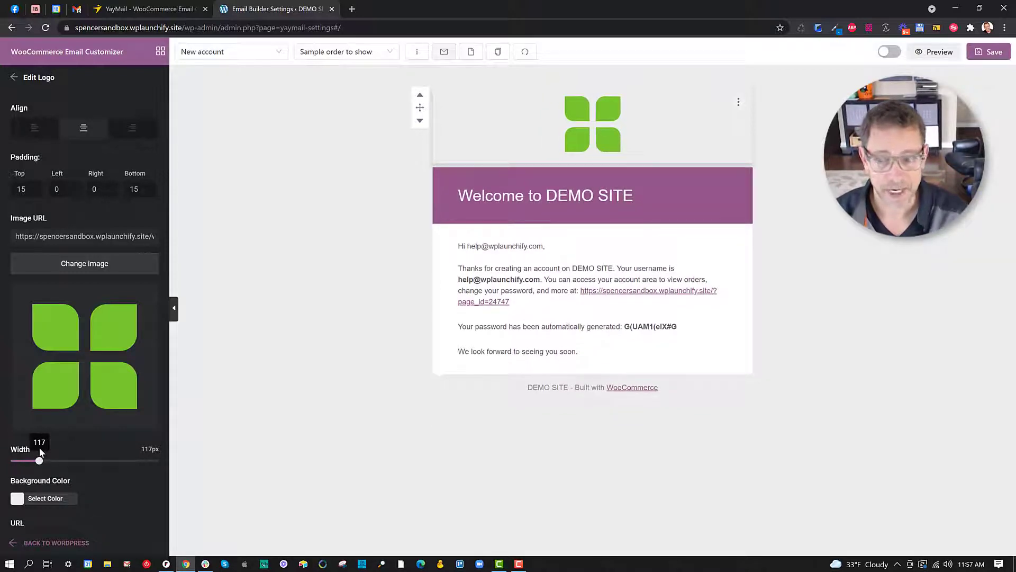
# - Set the logo block's background color to the orange preset F5A623, trying red and purple first
pyautogui.scroll(-1, 141, 426)
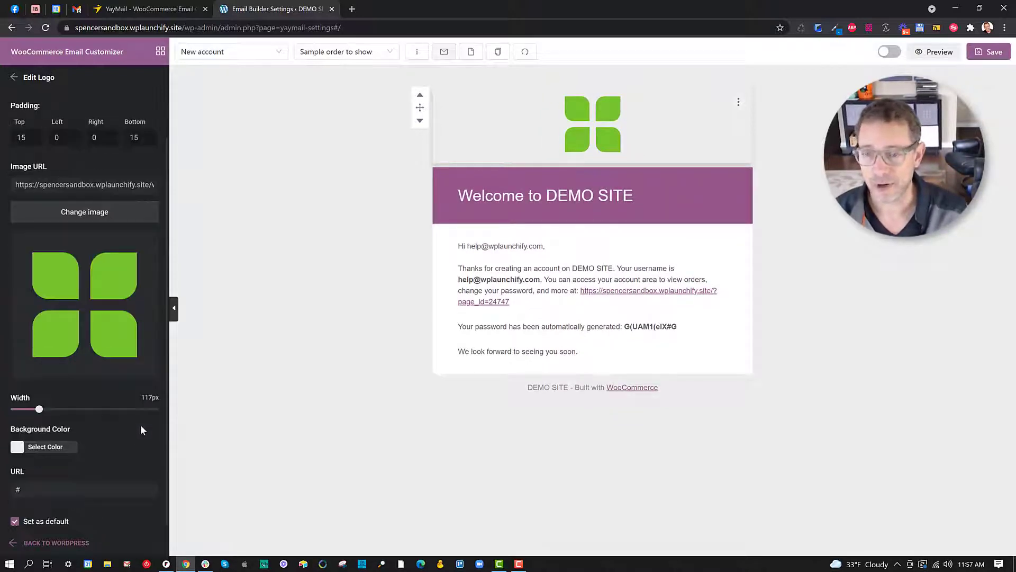
pyautogui.click(61, 447)
pyautogui.click(113, 467)
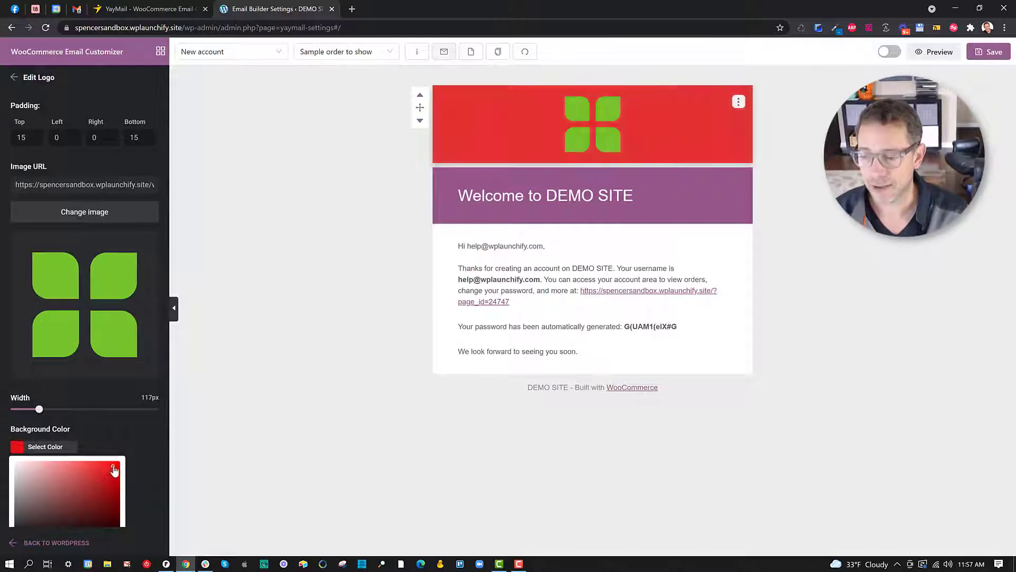
pyautogui.moveTo(114, 469); pyautogui.dragTo(120, 462)
pyautogui.scroll(-3, 102, 413)
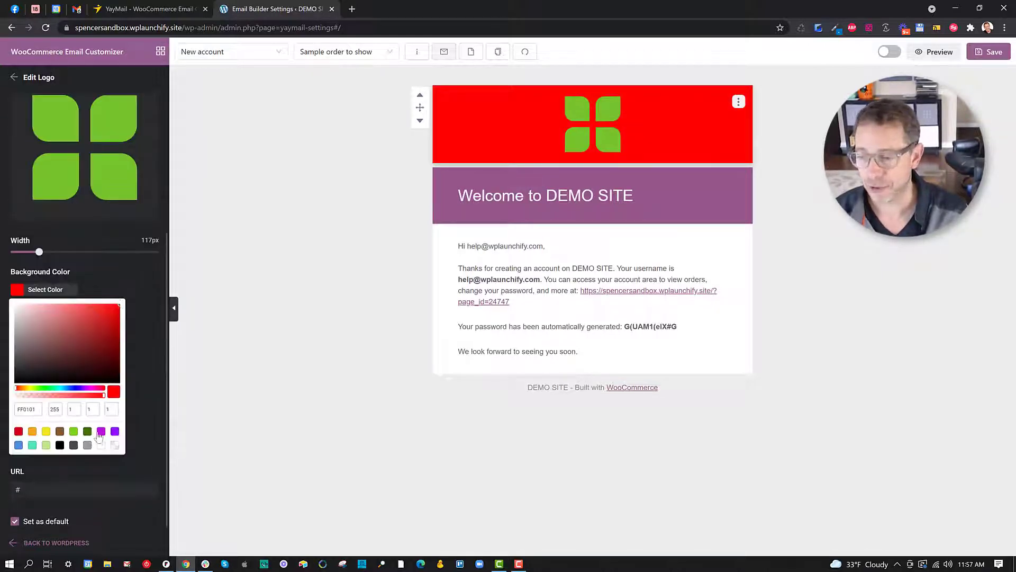
pyautogui.click(101, 431)
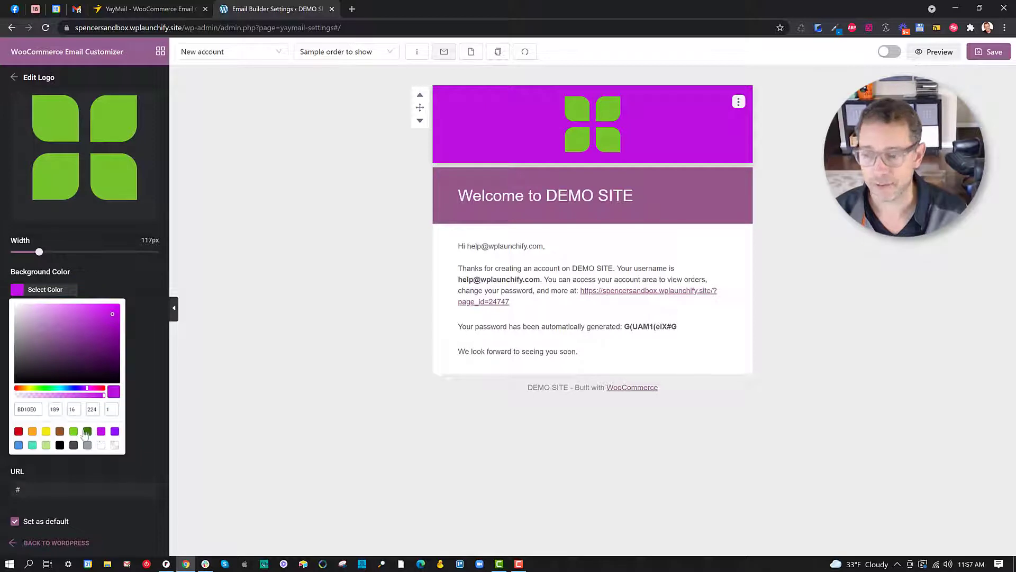
pyautogui.click(33, 431)
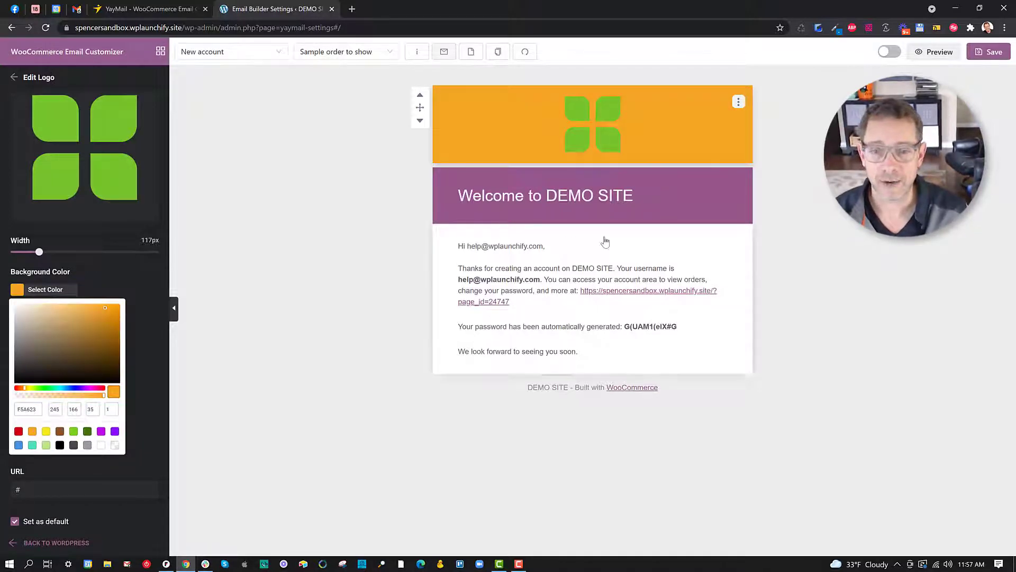
# - Replace "Welcome to" in the email heading with "Congrats, You're In!", keeping the site name shortcode
pyautogui.click(614, 217)
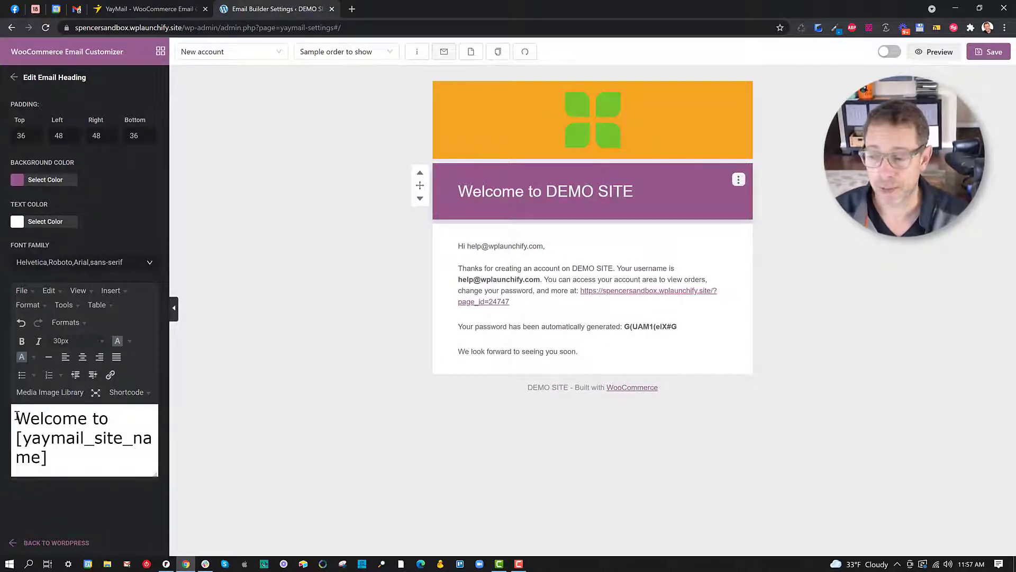
pyautogui.moveTo(16, 417); pyautogui.dragTo(114, 417)
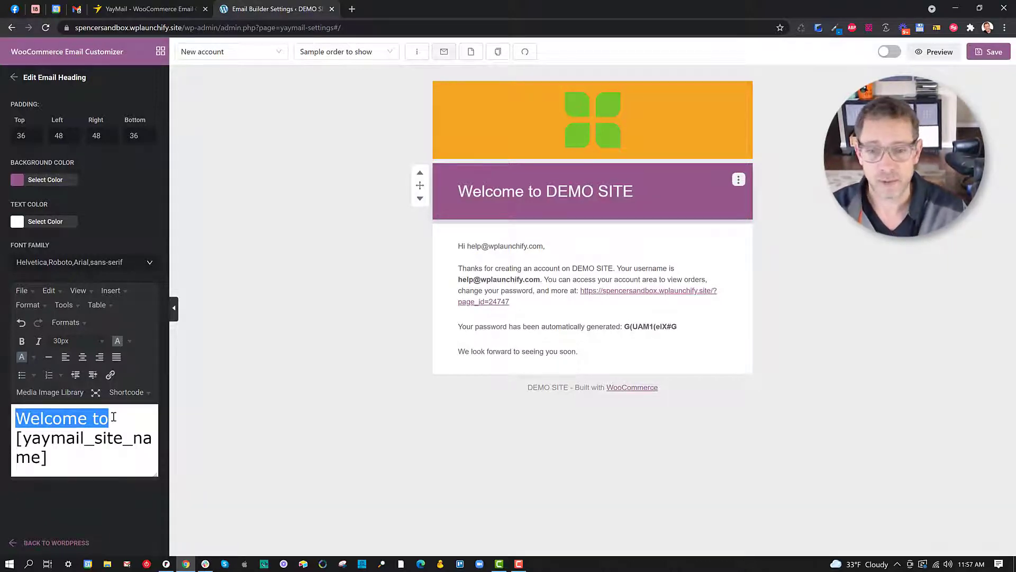
pyautogui.write('Congrats,')
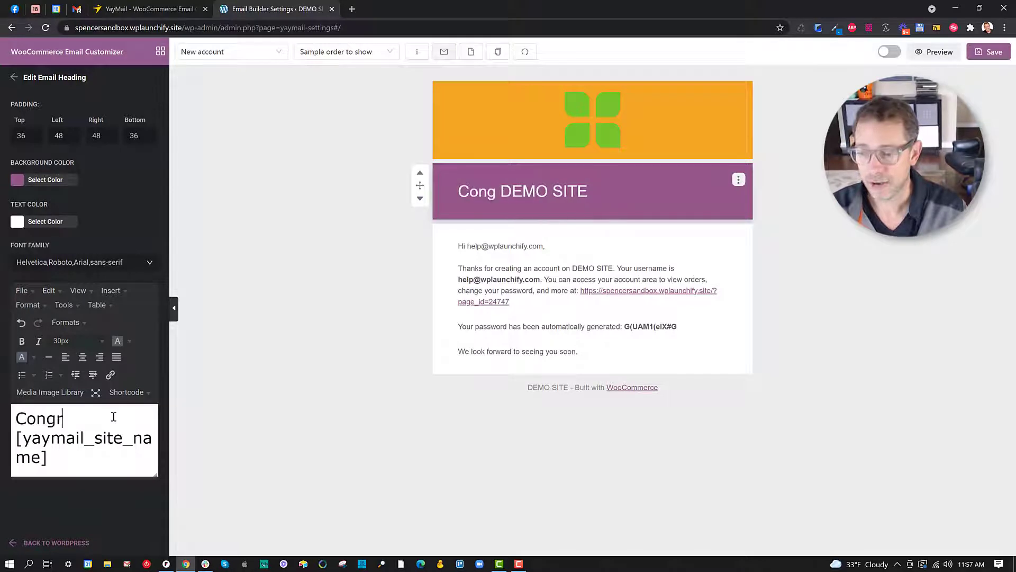
pyautogui.write(" You're In!")
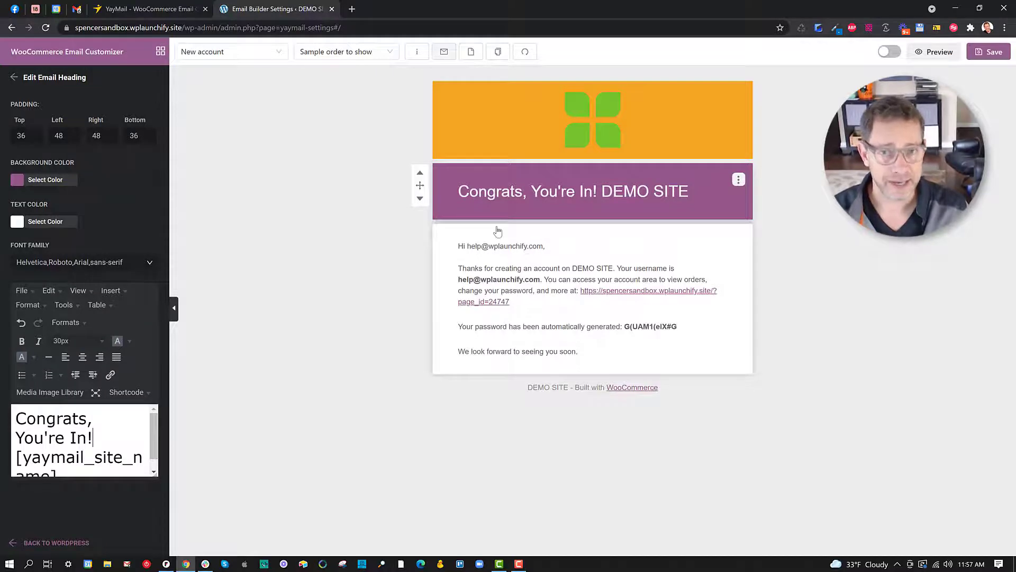
# - Preview the email in mobile and desktop layouts, checking how the heading wraps, and close the preview
pyautogui.click(935, 52)
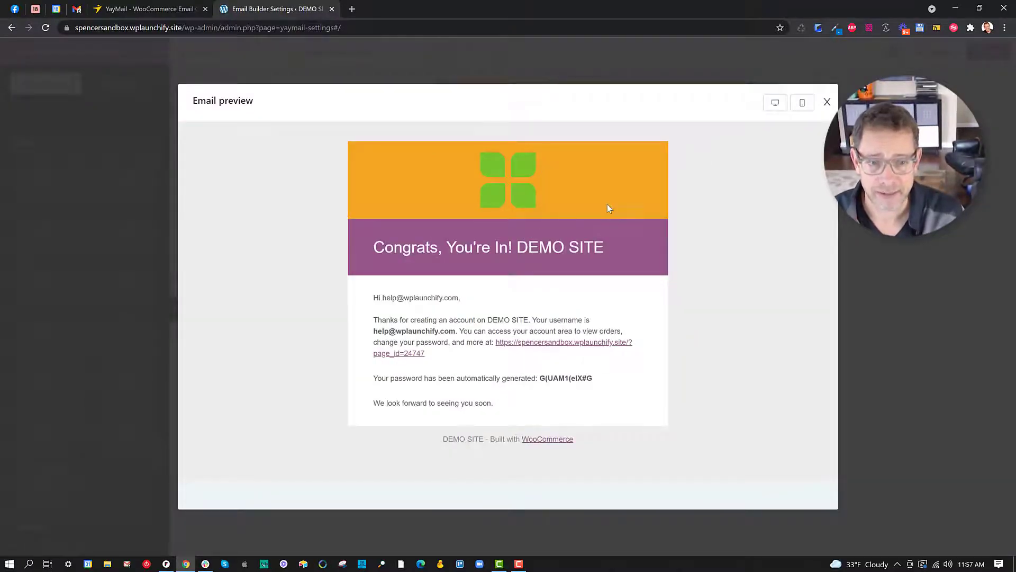
pyautogui.click(803, 104)
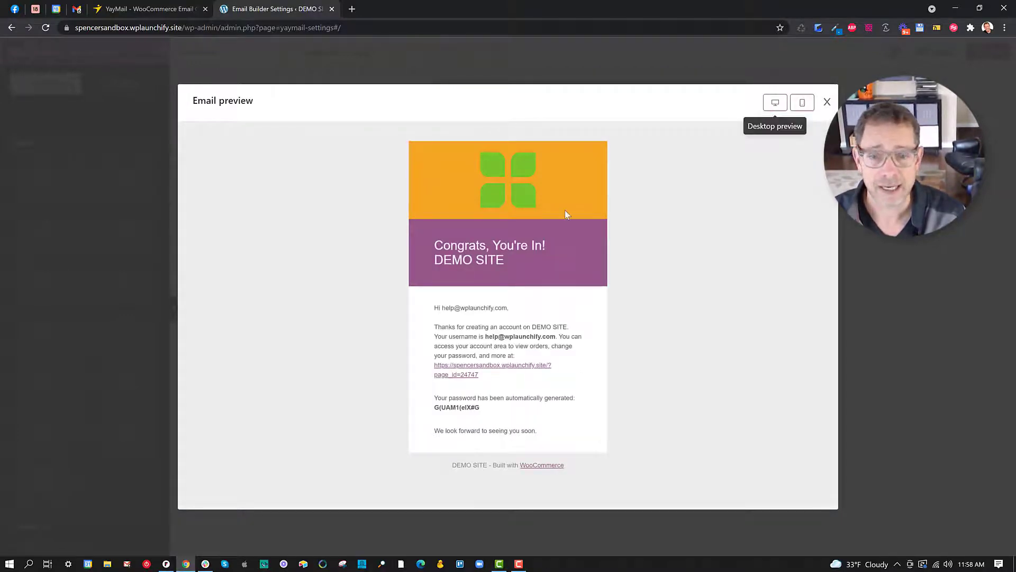
pyautogui.moveTo(441, 247); pyautogui.dragTo(506, 262)
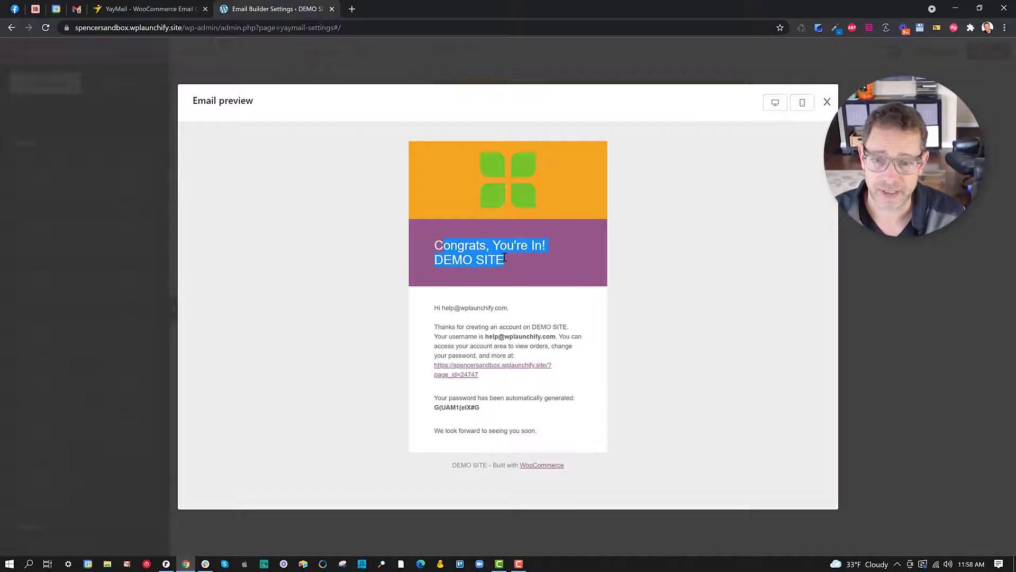
pyautogui.click(784, 103)
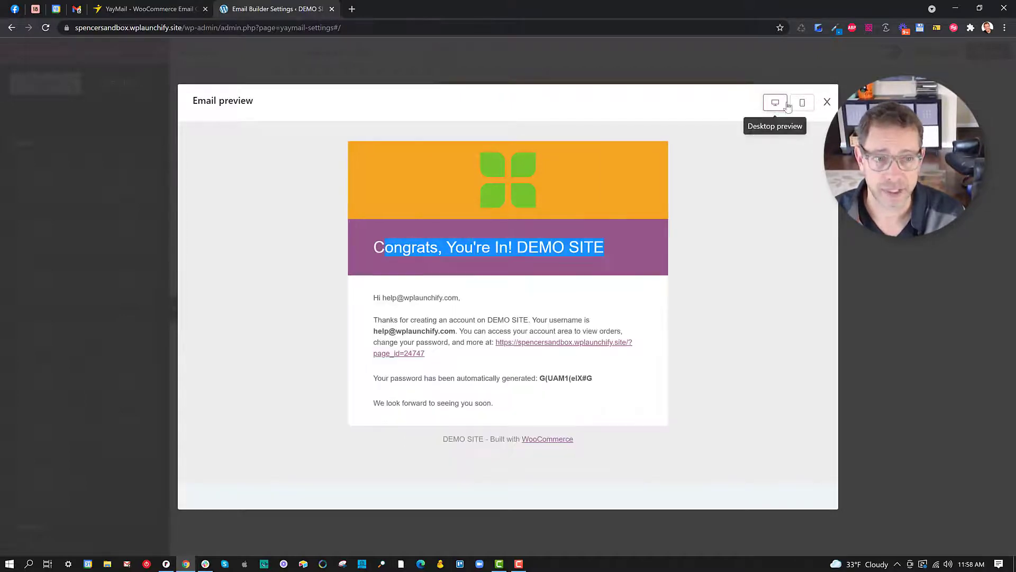
pyautogui.click(827, 102)
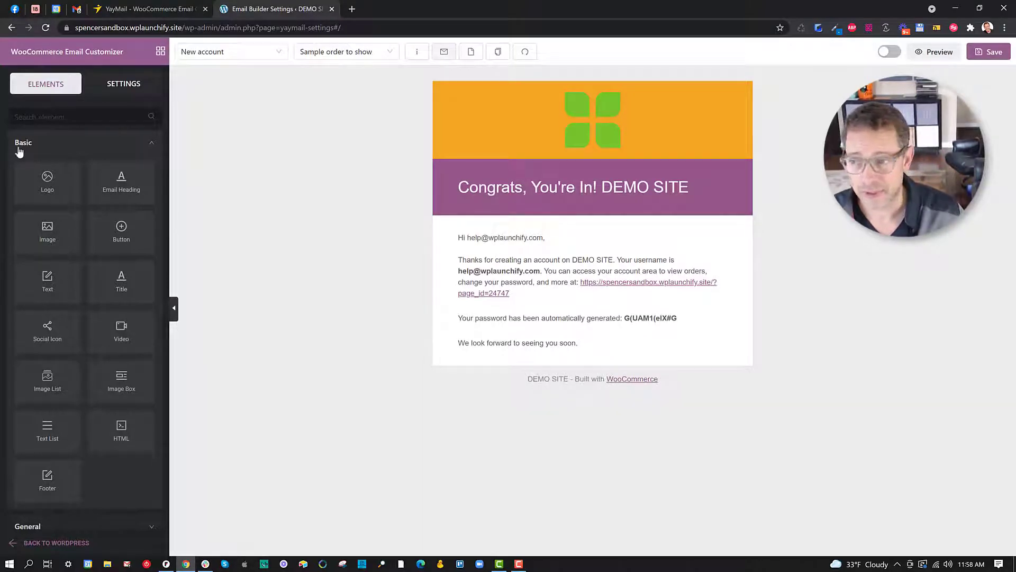
# - Insert a Video element between the email heading and the body text
pyautogui.click(152, 143)
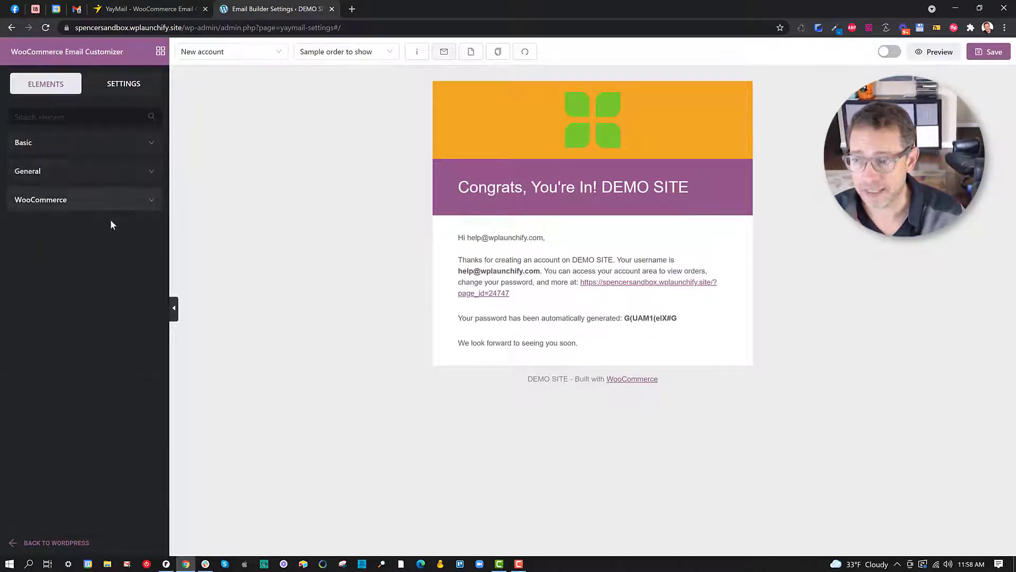
pyautogui.click(72, 144)
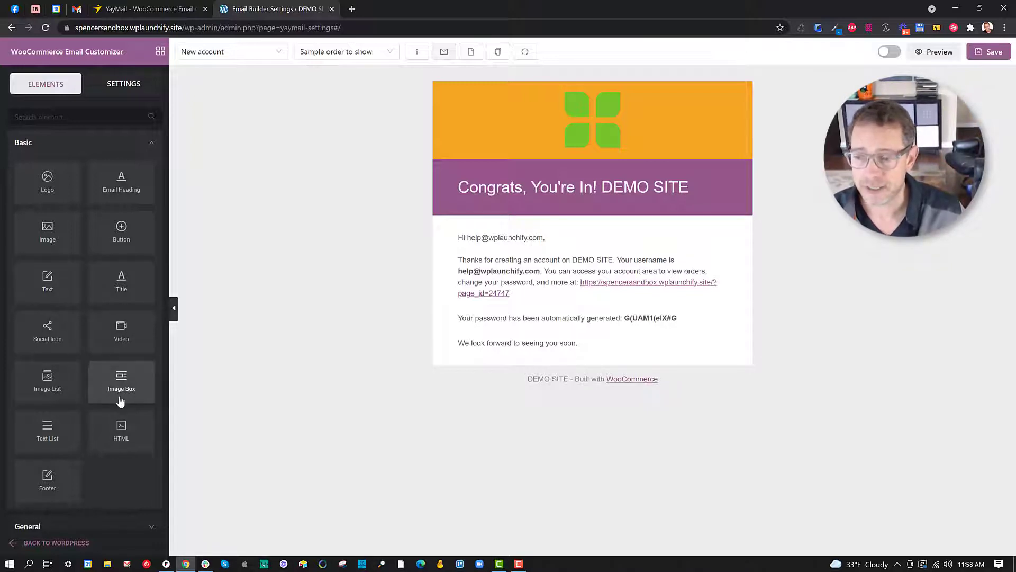
pyautogui.moveTo(118, 336); pyautogui.dragTo(499, 234)
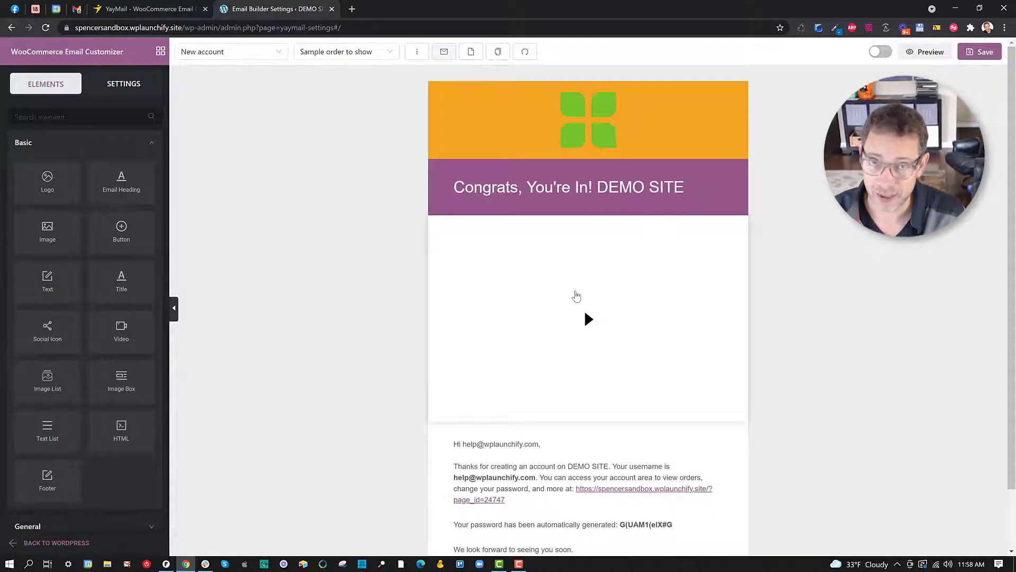
# - Set the video block's overlay image to client2-free-img.png from the media library and open its video URL for editing
pyautogui.click(569, 310)
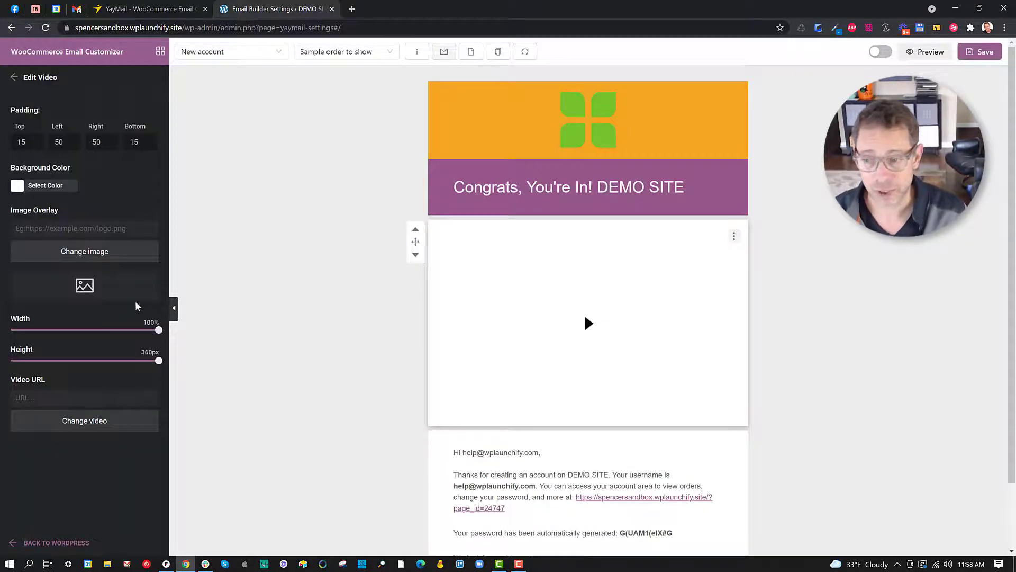
pyautogui.click(77, 251)
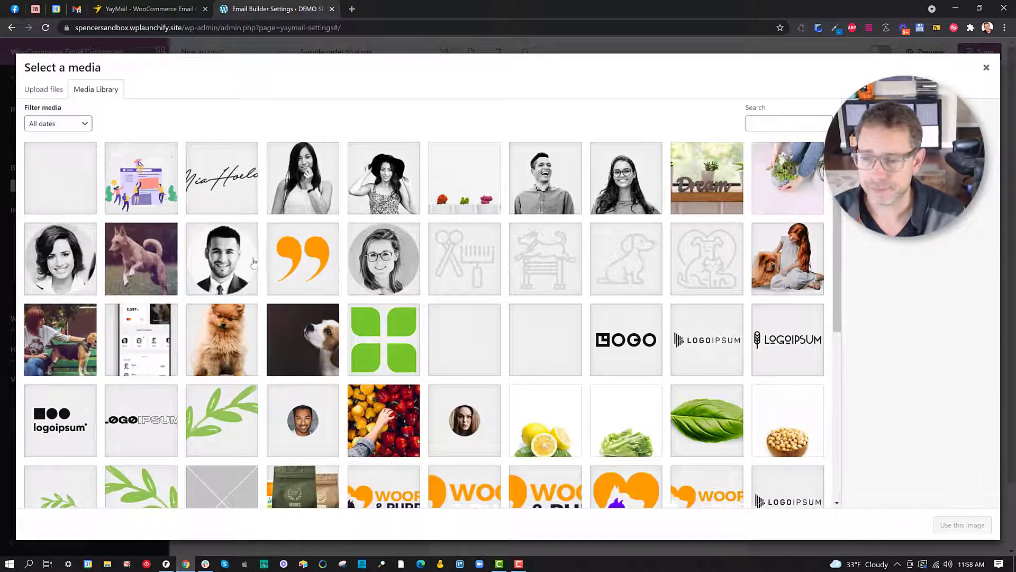
pyautogui.click(223, 268)
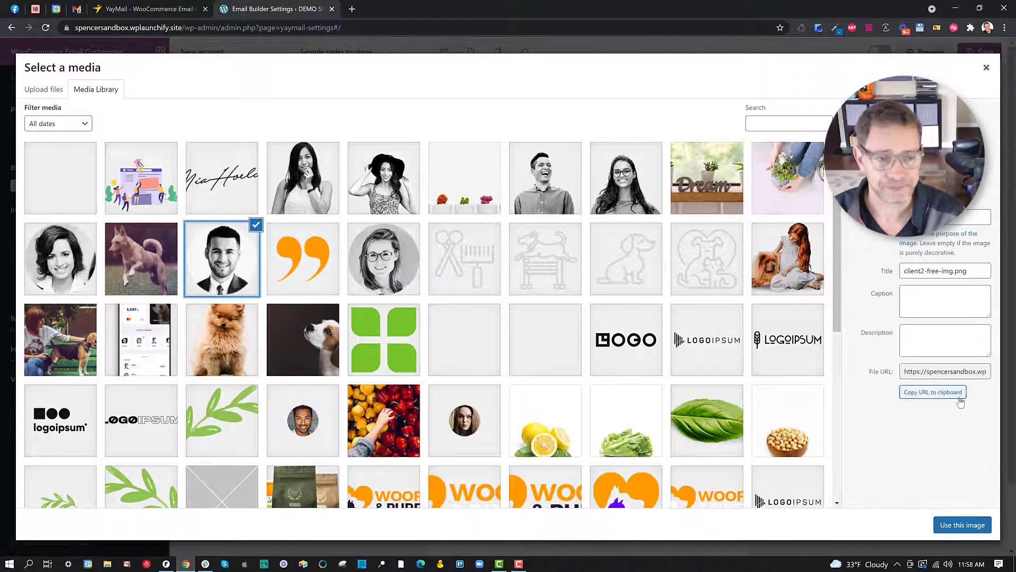
pyautogui.click(963, 525)
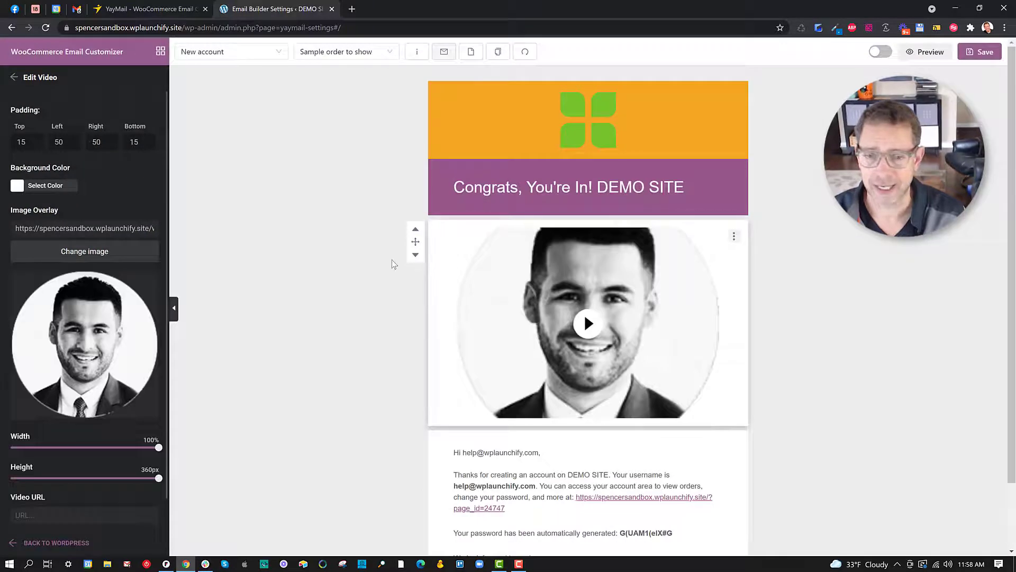
pyautogui.scroll(-1, 85, 418)
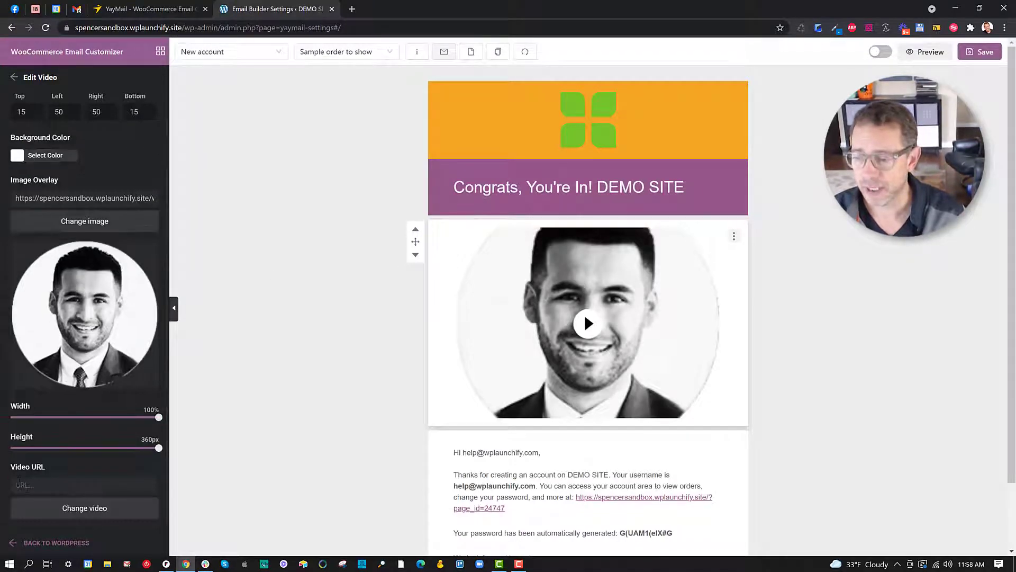
pyautogui.click(28, 486)
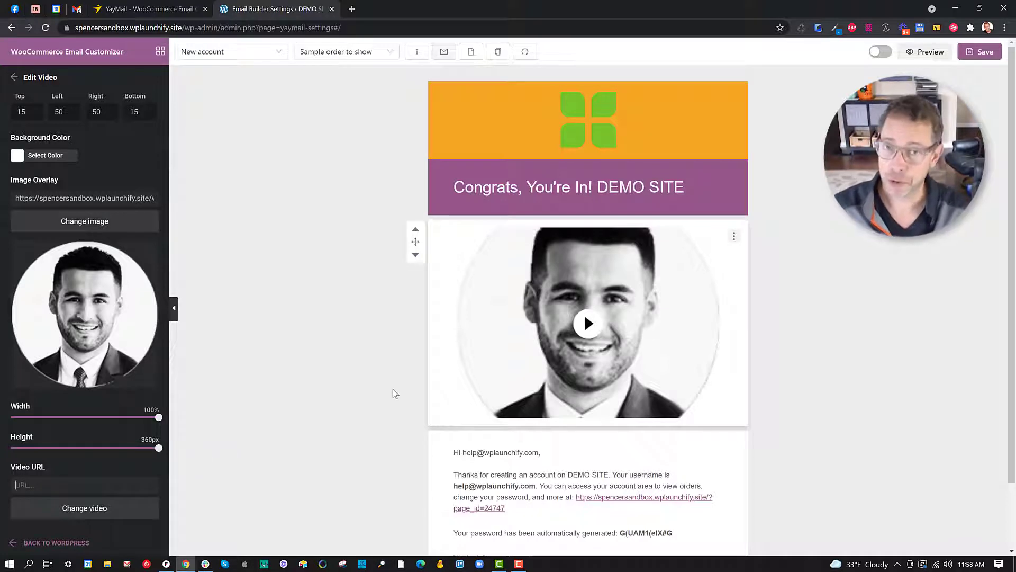
# - Move the video block up one position, above the email heading
pyautogui.click(415, 233)
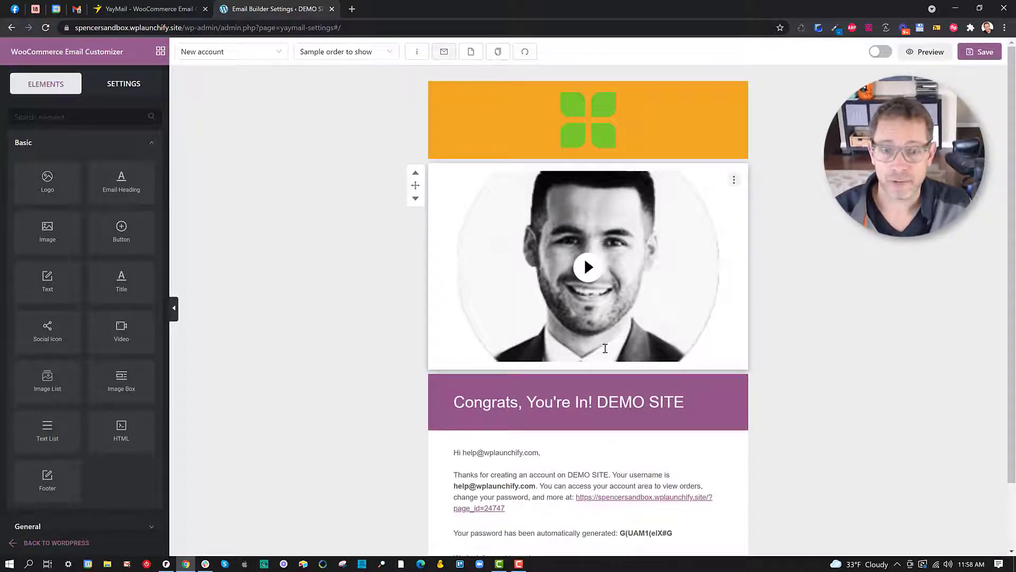
pyautogui.scroll(-1, 630, 397)
pyautogui.scroll(-2, 630, 397)
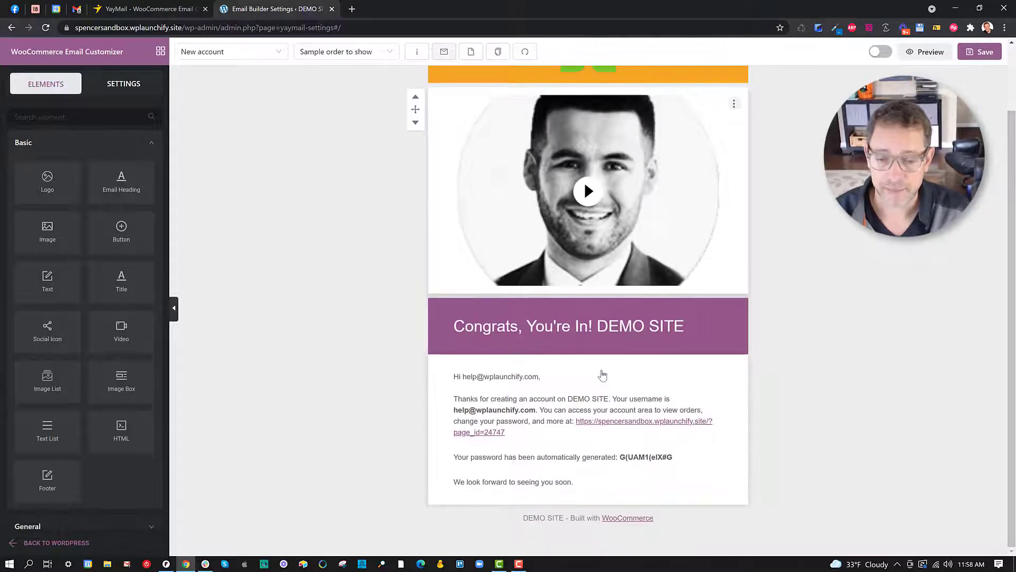
# - Open the email's body text block for editing and enlarge its text editor to show more of the content
pyautogui.click(590, 370)
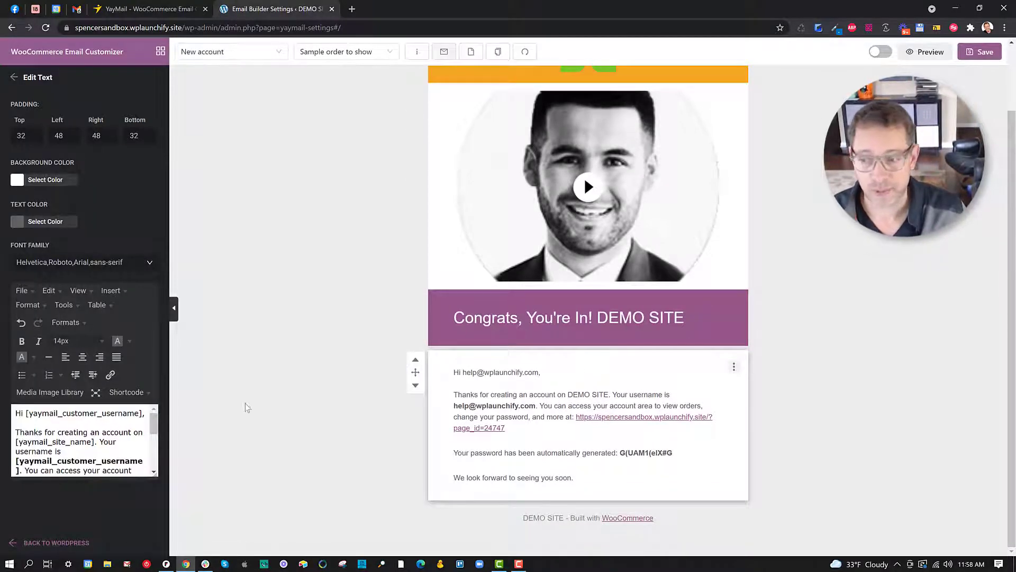
pyautogui.moveTo(155, 474); pyautogui.dragTo(154, 527)
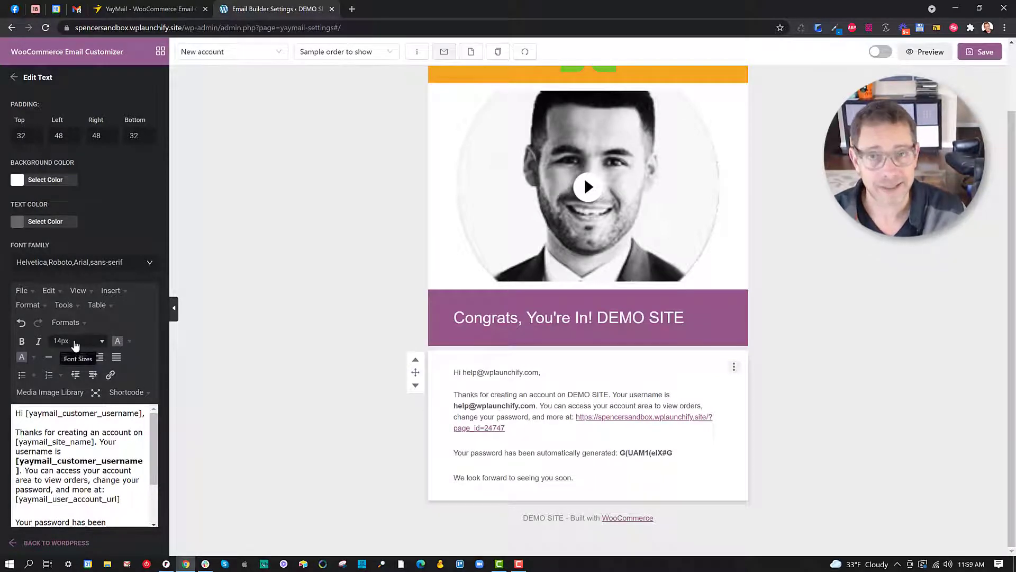
pyautogui.scroll(-1, 75, 346)
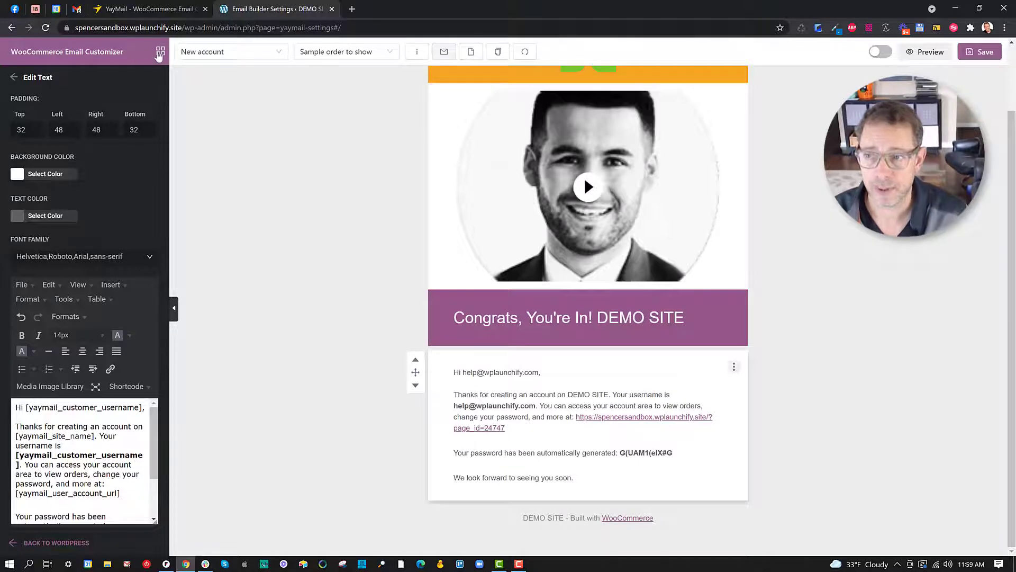
# - Find the Button element and insert it between the email heading and the body text
pyautogui.click(158, 55)
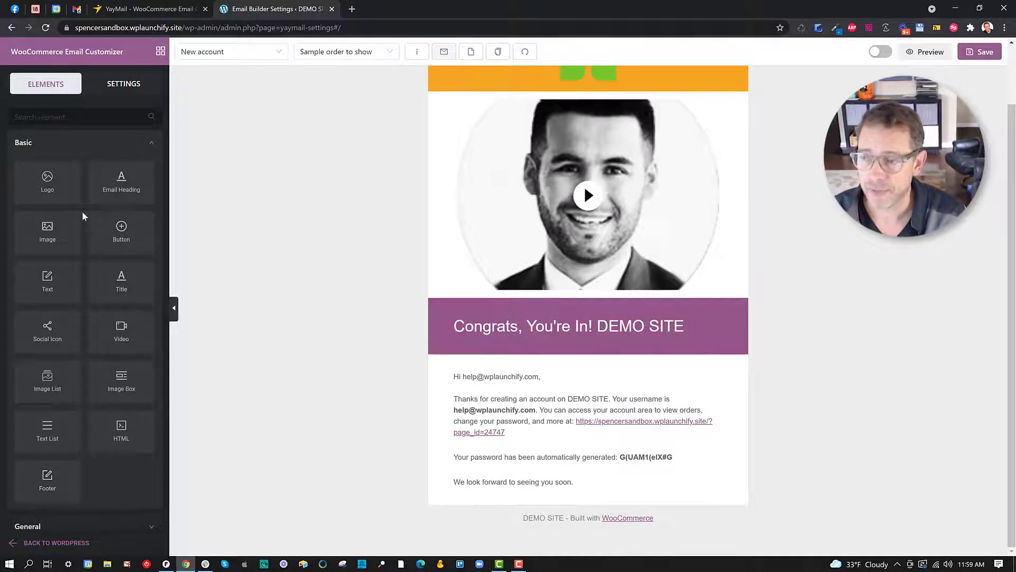
pyautogui.write('bu')
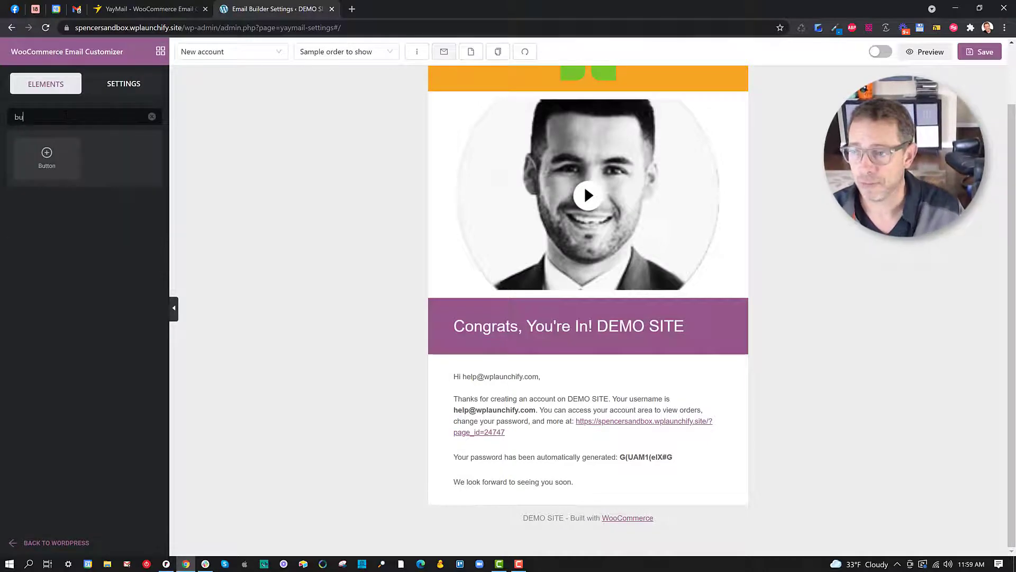
pyautogui.moveTo(68, 154); pyautogui.dragTo(578, 498)
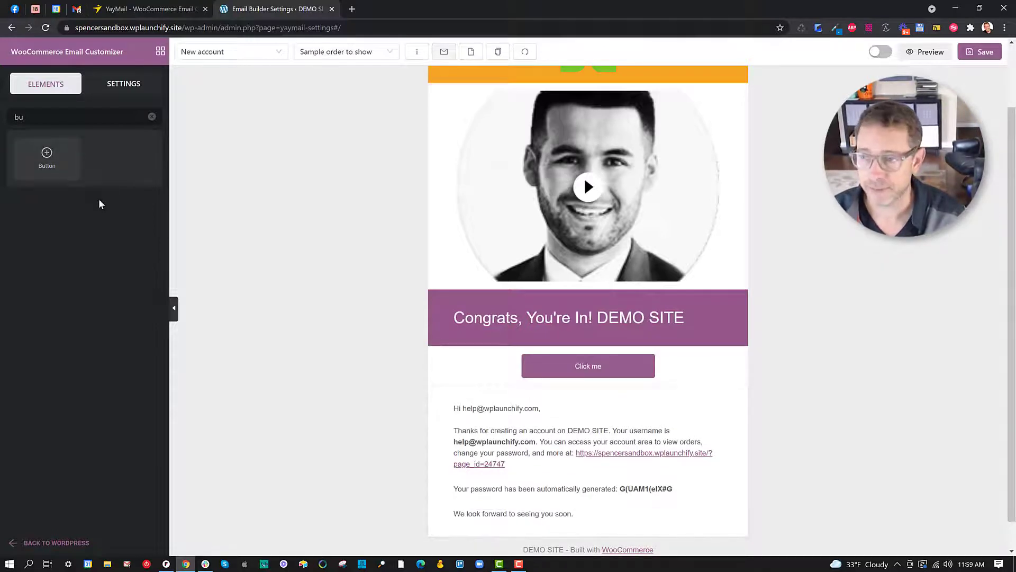
# - Set the new button's text to "Go To Your Account!"
pyautogui.click(614, 366)
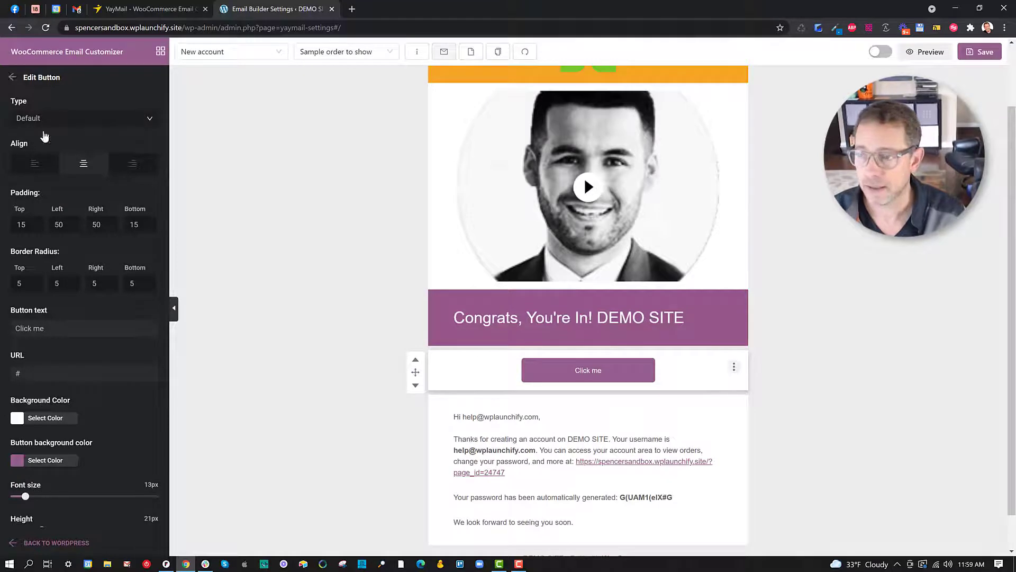
pyautogui.moveTo(66, 331); pyautogui.dragTo(6, 319)
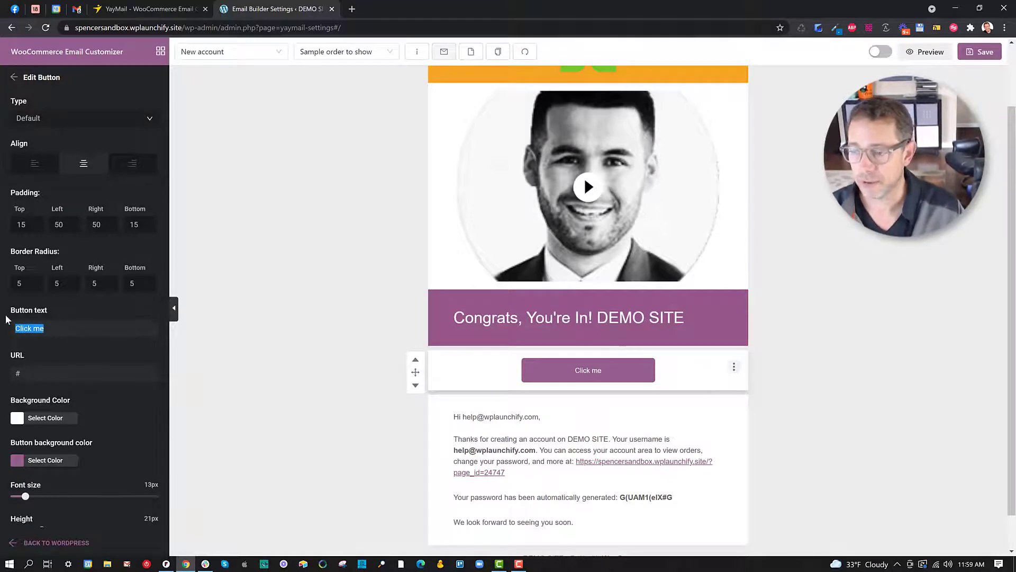
pyautogui.write('Go To Your accou')
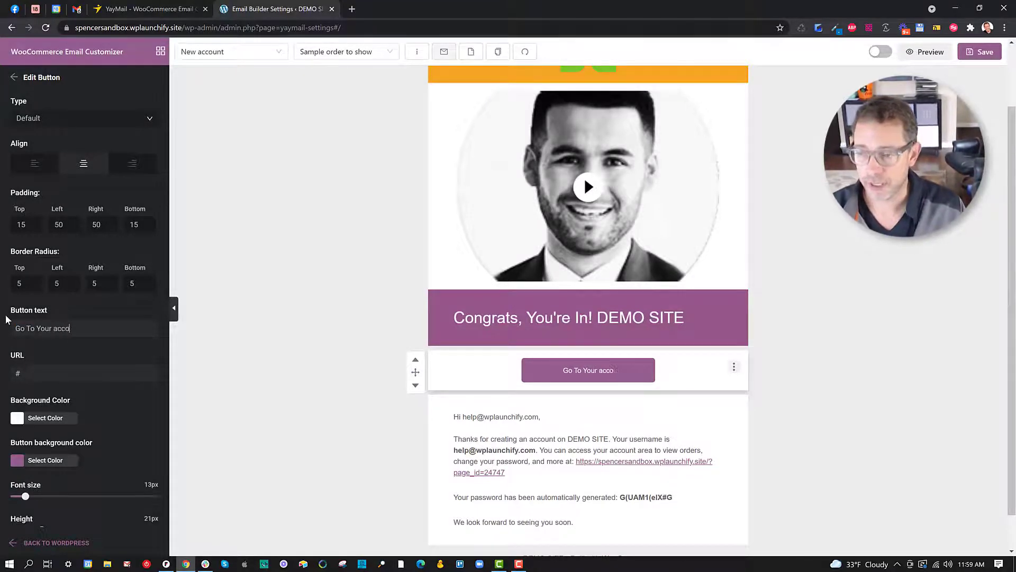
pyautogui.press('BackSpace')
pyautogui.press('BackSpace')
pyautogui.press('BackSpace')
pyautogui.press('BackSpace')
pyautogui.press('BackSpace')
pyautogui.write('Account!')
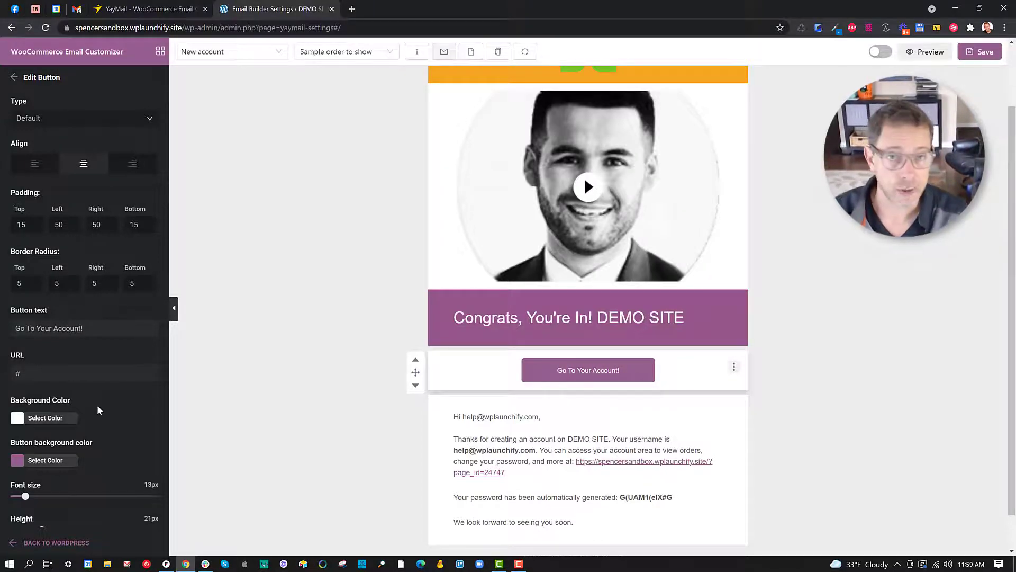
pyautogui.moveTo(29, 376); pyautogui.dragTo(1, 373)
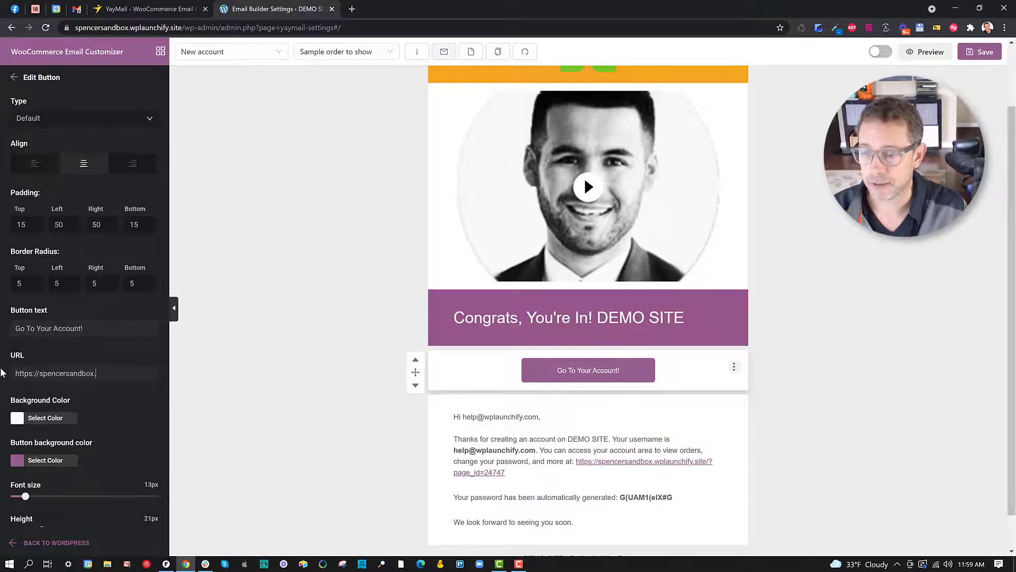
pyautogui.write('wpluanchify')
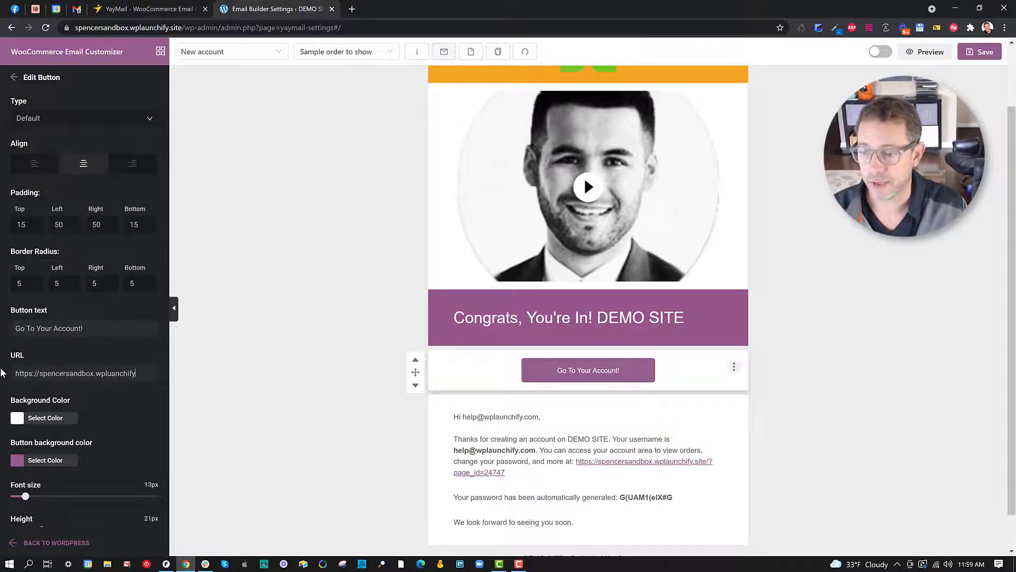
pyautogui.write('.com/my-ac')
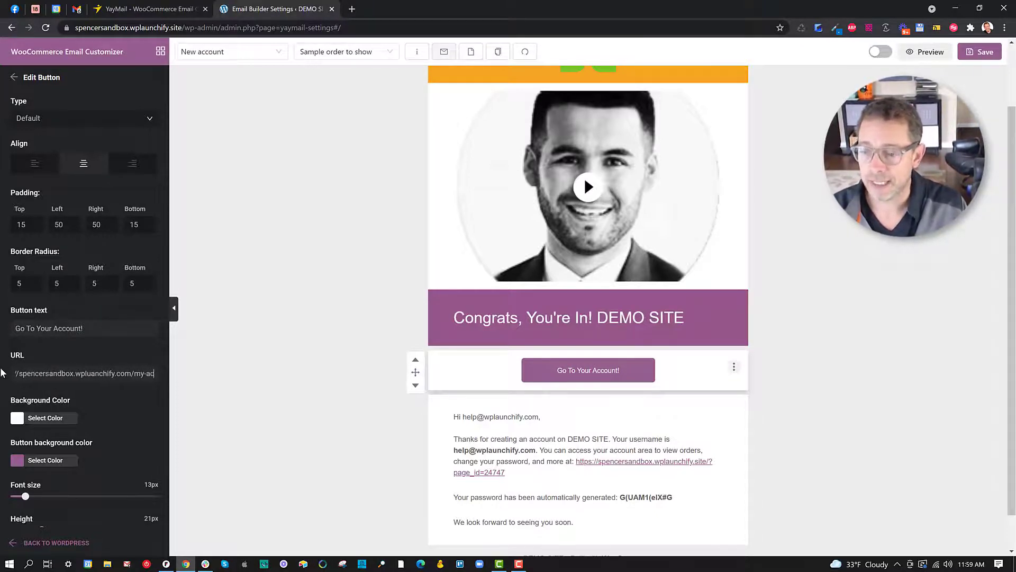
pyautogui.write('count')
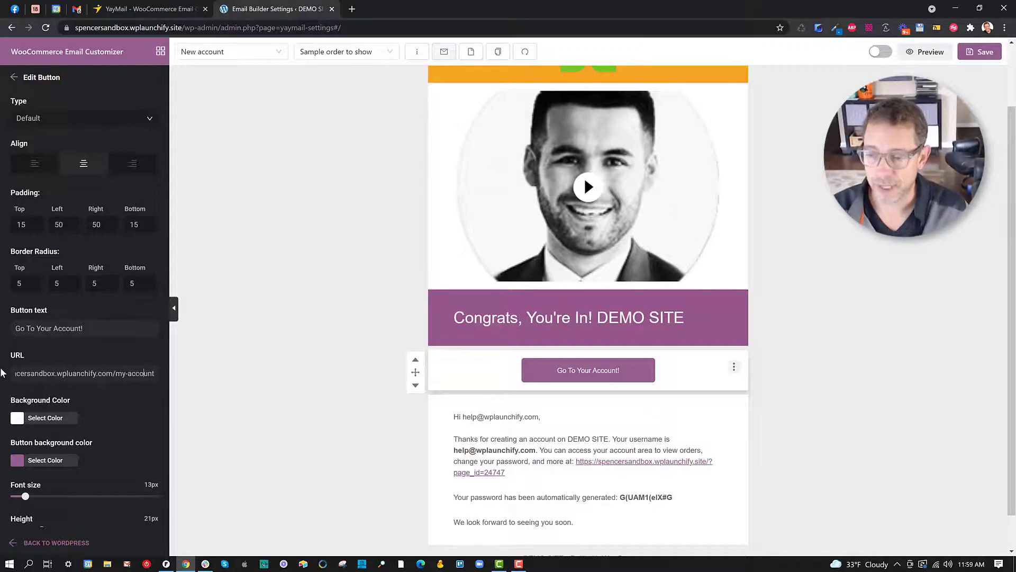
pyautogui.press('Left')
pyautogui.press('Left')
pyautogui.press('Left')
pyautogui.press('Left')
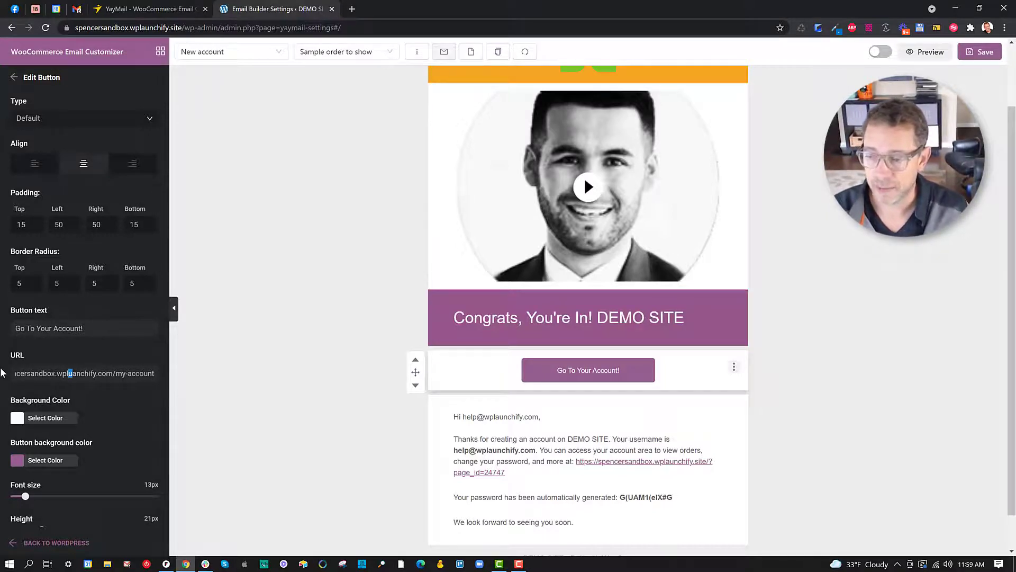
pyautogui.hotkey('ctrl', 'x')
pyautogui.press('Right')
pyautogui.hotkey('ctrl', 'v')
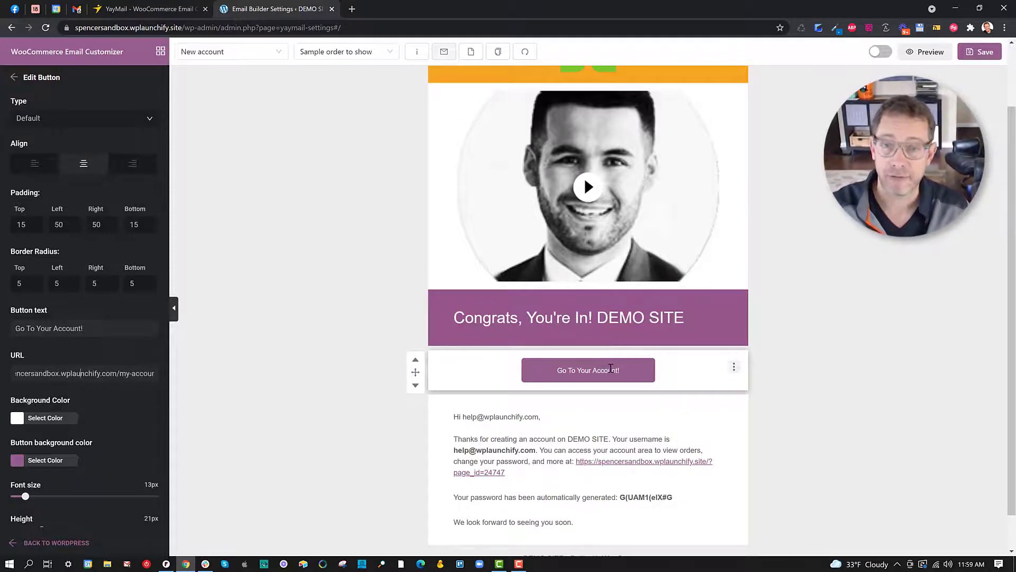
# - Move the button block down one position, below the body text, and select the body text block
pyautogui.click(416, 384)
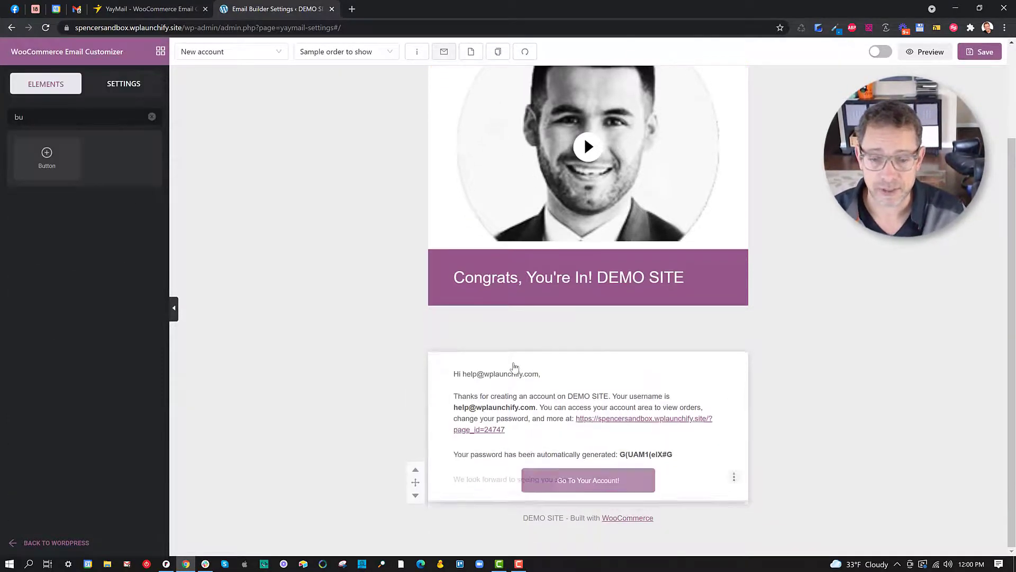
pyautogui.click(542, 371)
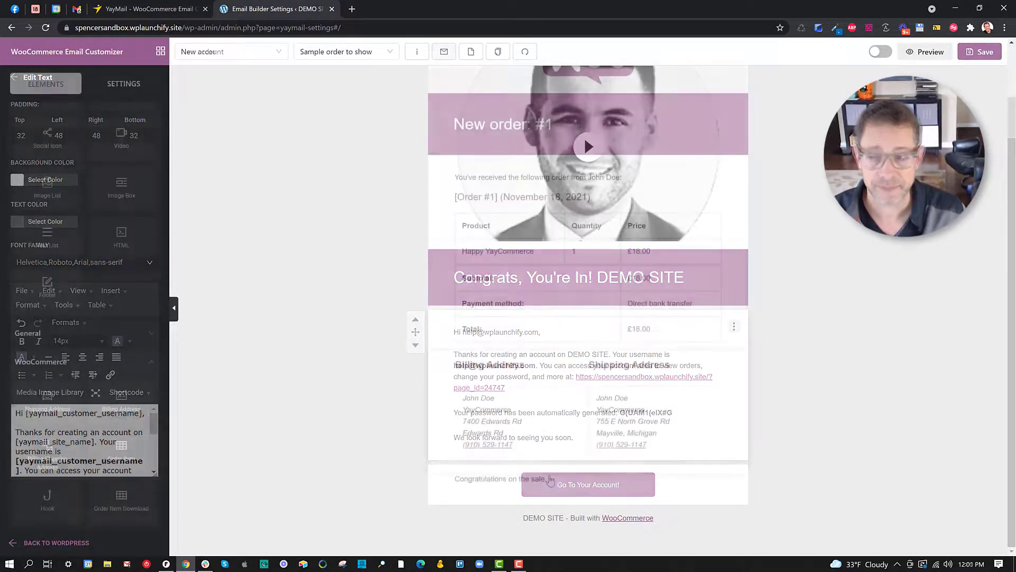
# - Add the line "This buyer just bought:" under "Congratulations on the sale." in the New order email's closing text block
pyautogui.click(550, 483)
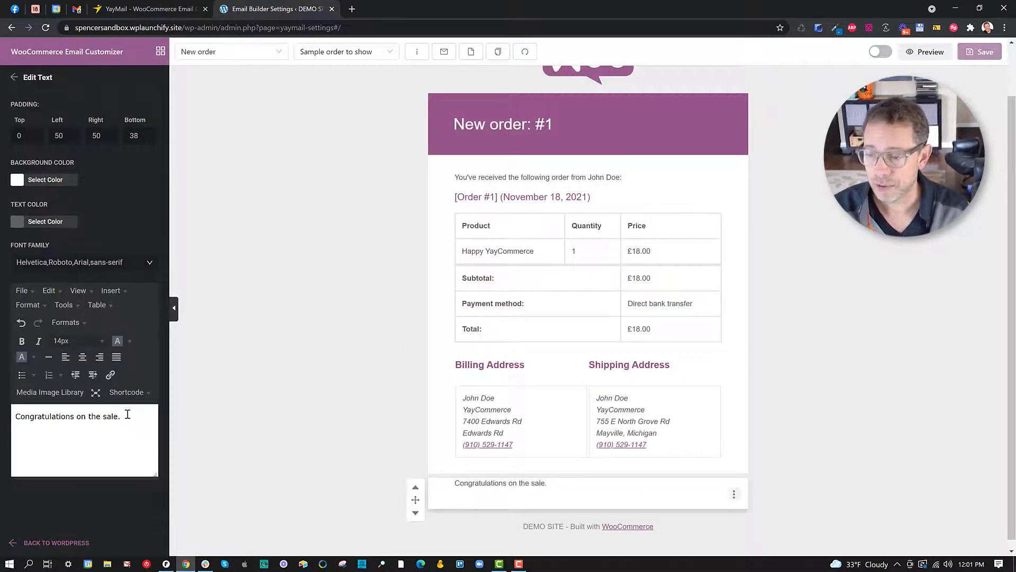
pyautogui.click(122, 393)
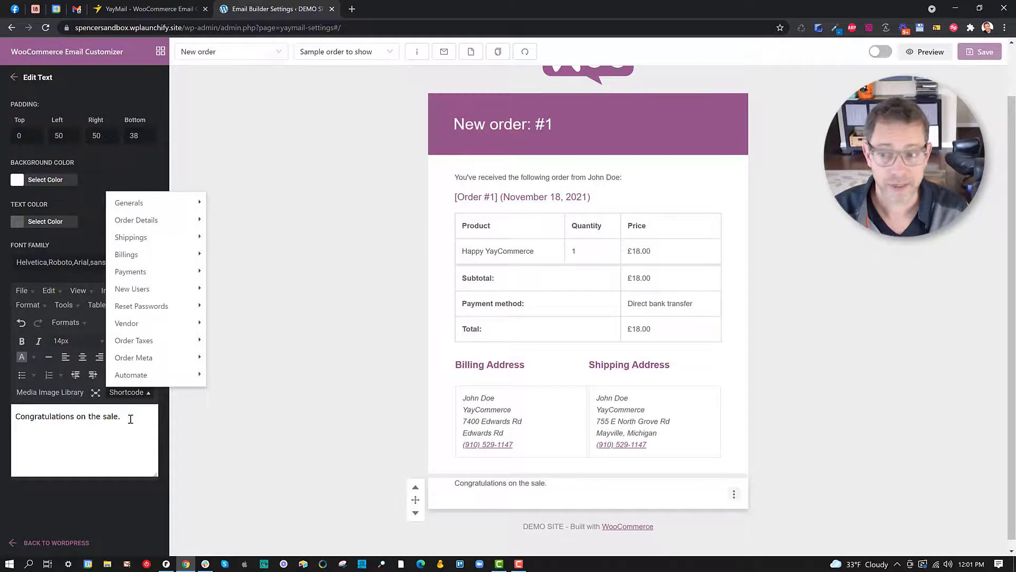
pyautogui.click(129, 413)
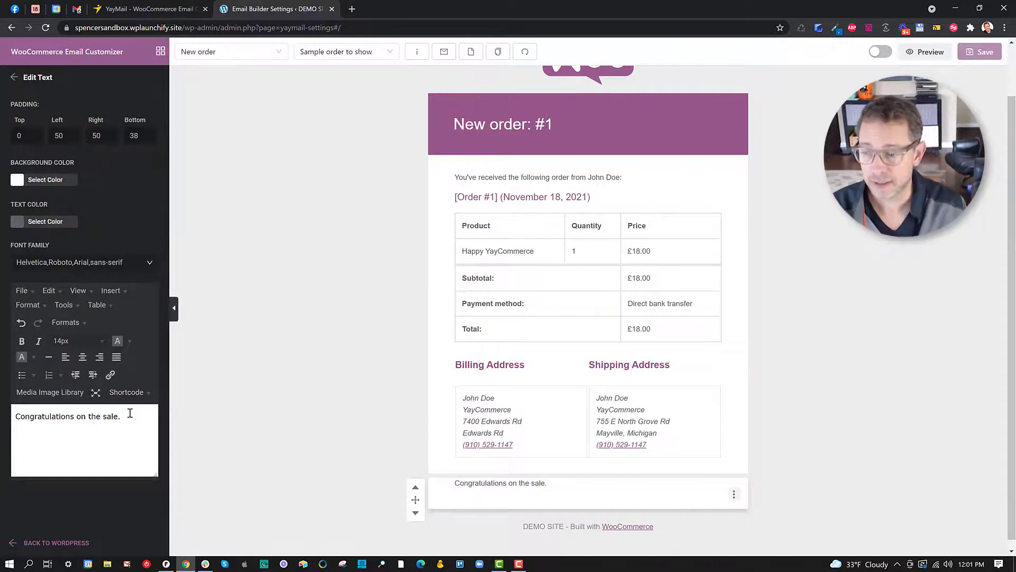
pyautogui.press('Return')
pyautogui.write('This bu')
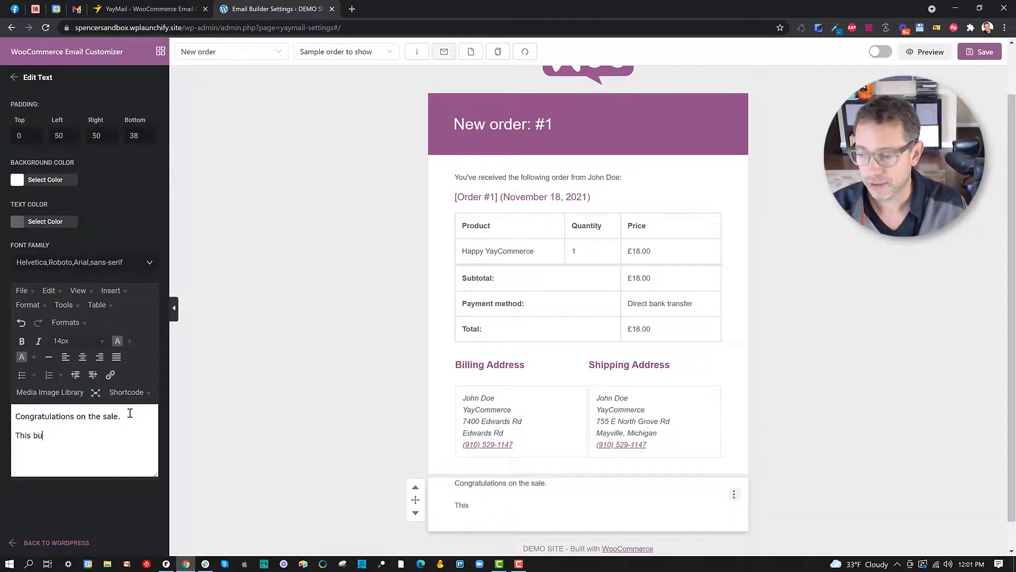
pyautogui.write('yer just bou')
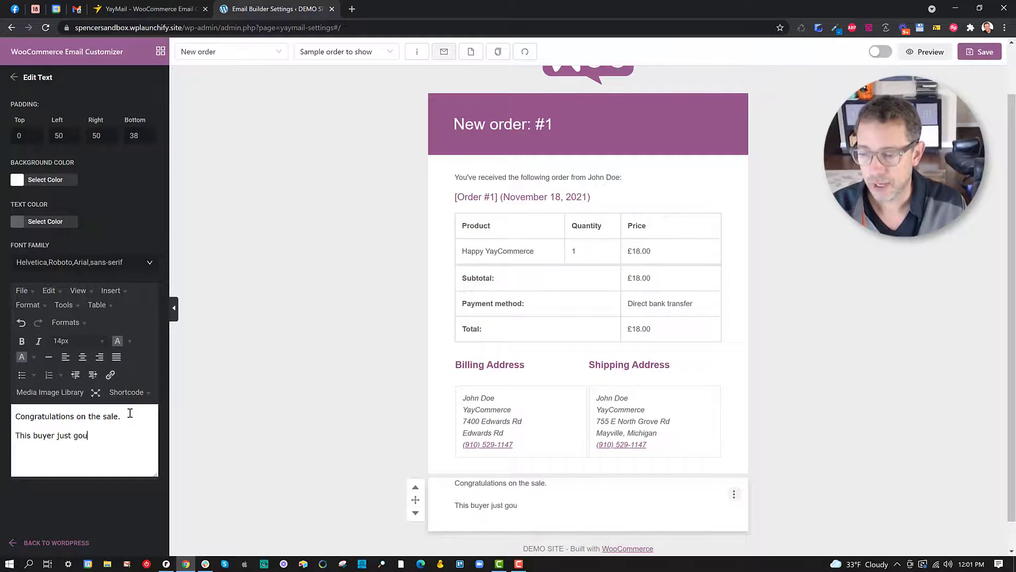
pyautogui.write('ght:')
pyautogui.press('Return')
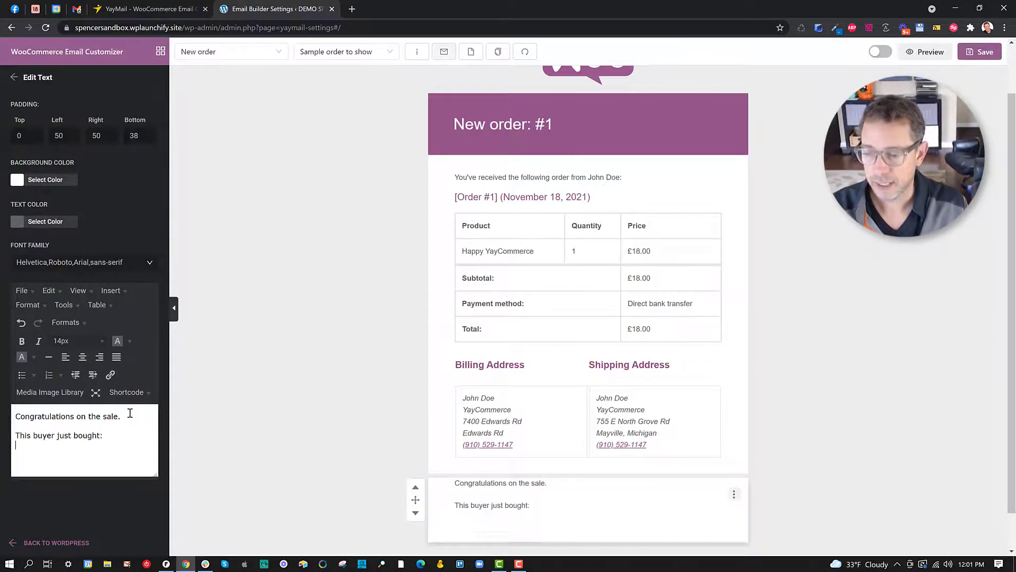
# - Insert the general First Name shortcode on the line below "This buyer just bought:"
pyautogui.click(127, 392)
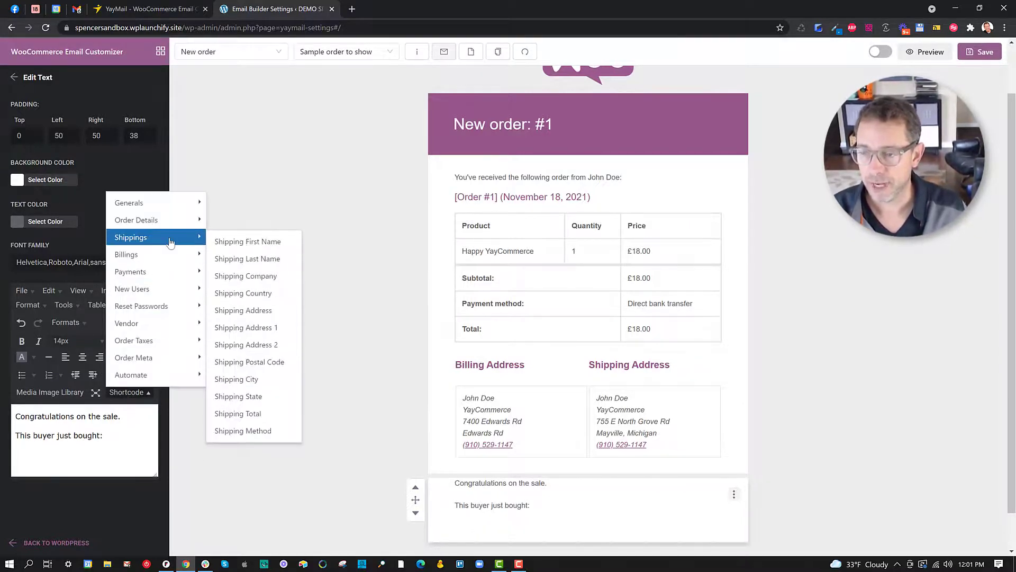
pyautogui.moveTo(173, 225)
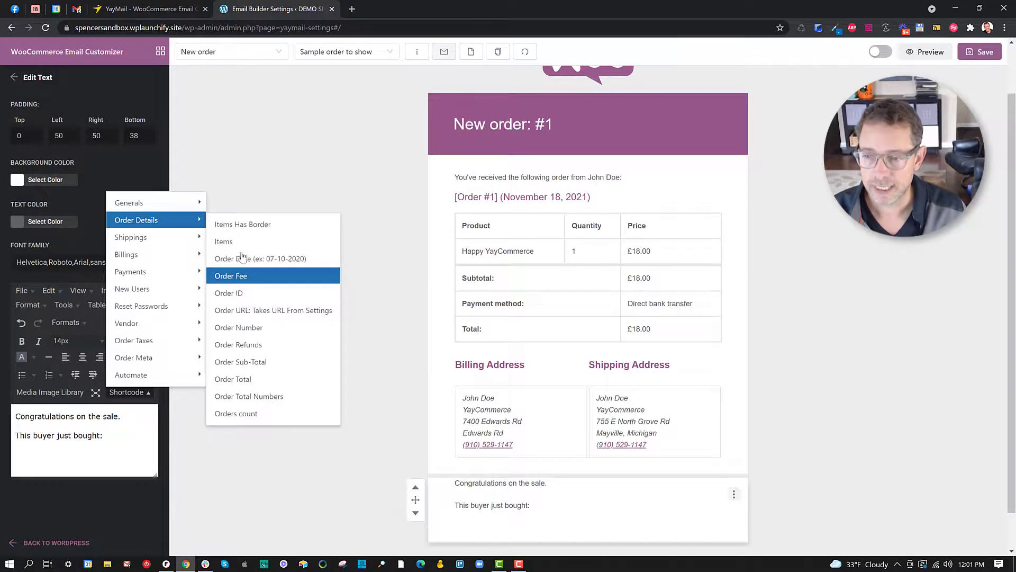
pyautogui.moveTo(191, 206)
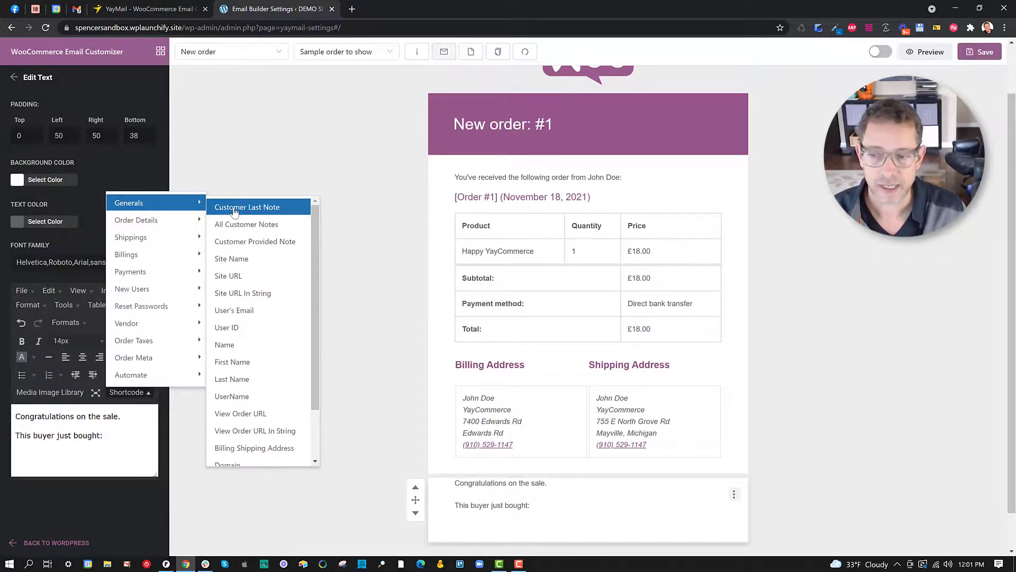
pyautogui.click(240, 364)
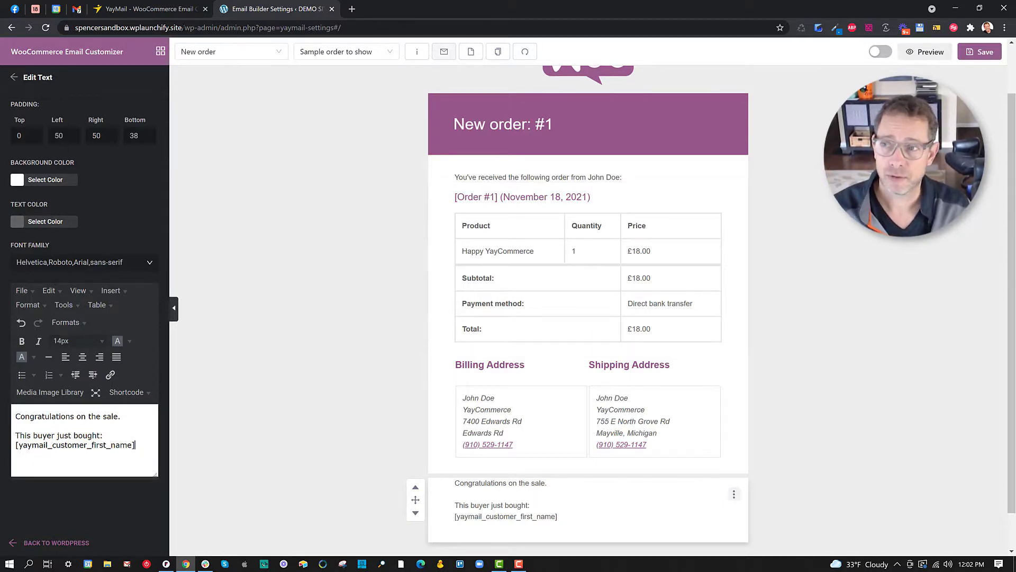
# - Switch to the YayMail Pro product page on the YayCommerce website to view its pricing options
pyautogui.click(157, 8)
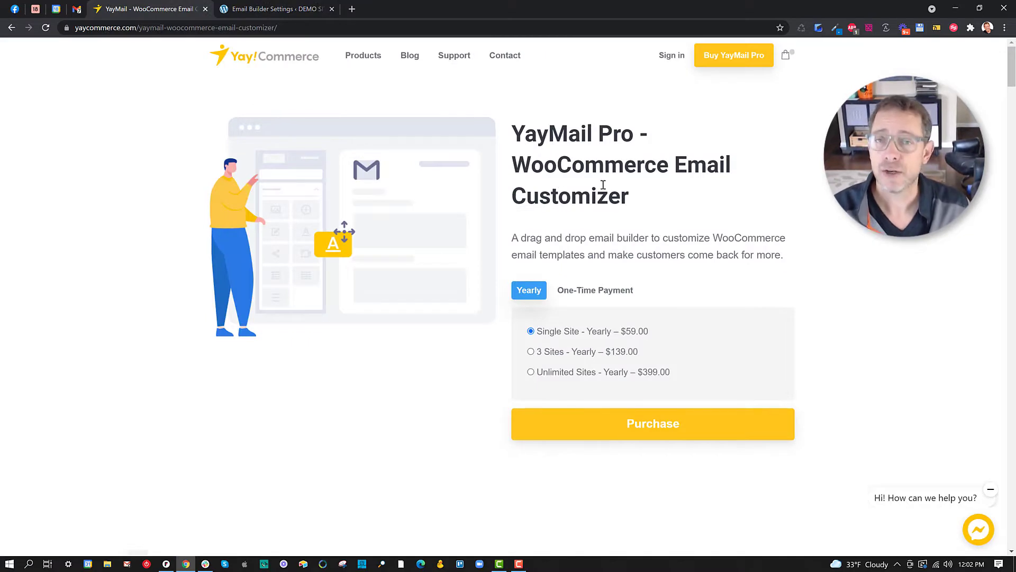